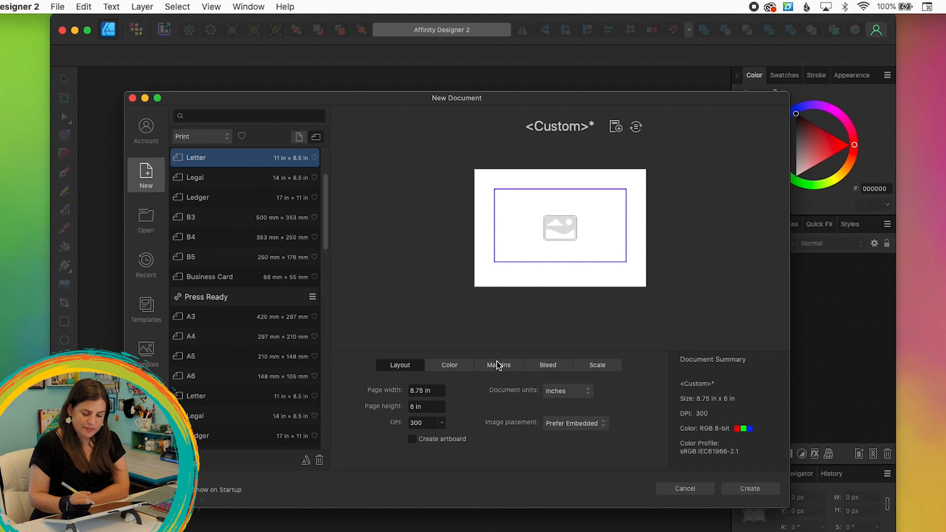
# Create a new document 10.5 in wide and 6 in high at 72 DPI
pyautogui.click(422, 390)
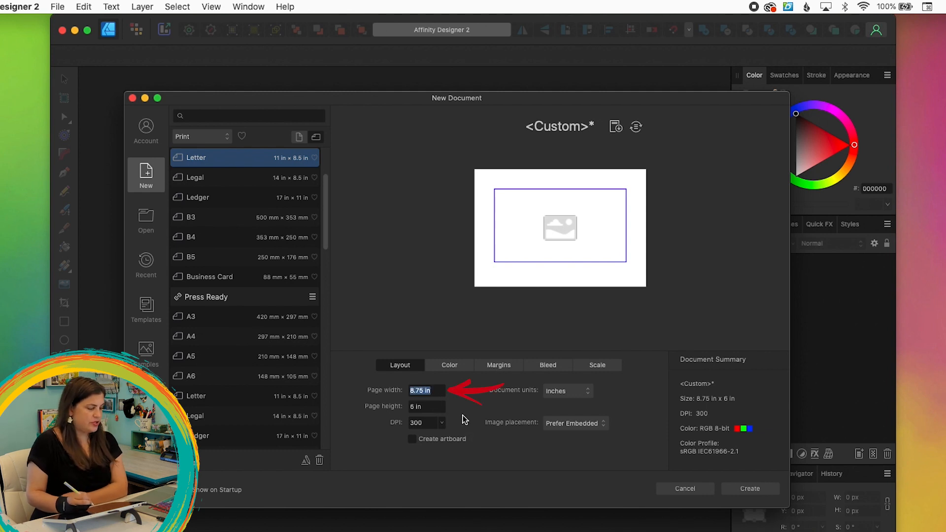
pyautogui.write('10')
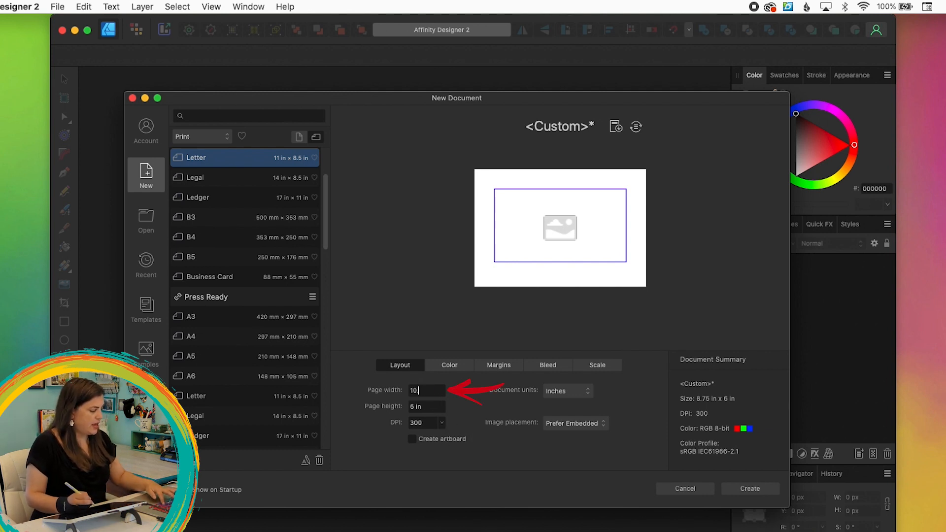
pyautogui.write('.5')
pyautogui.click(425, 407)
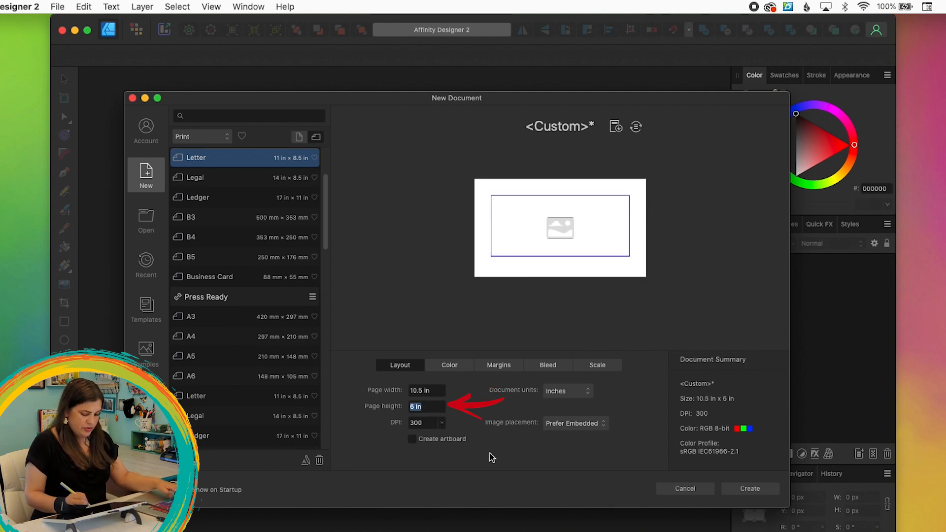
pyautogui.press('Return')
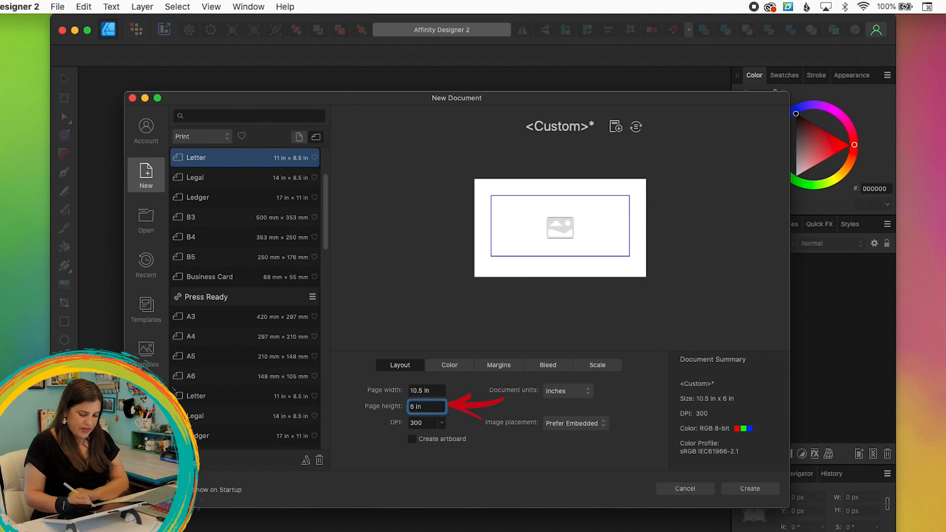
pyautogui.press('Tab')
pyautogui.write('7')
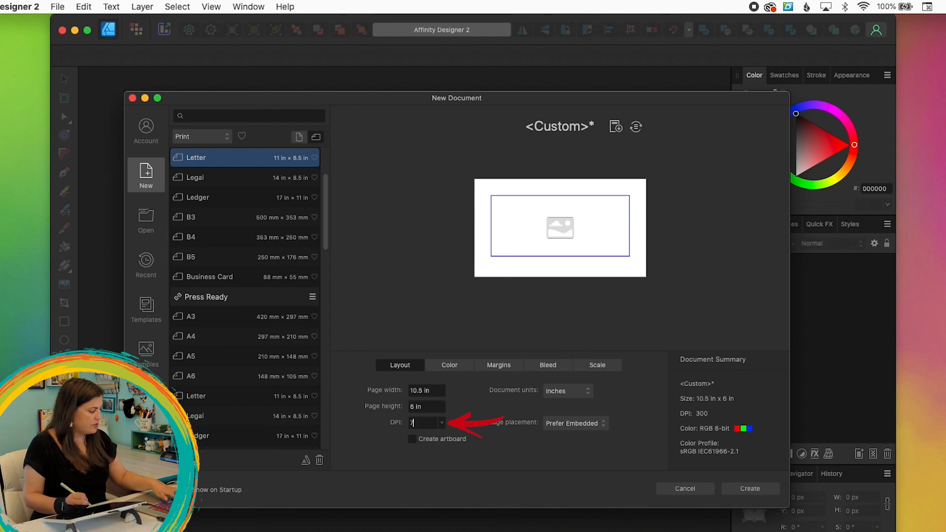
pyautogui.press('Return')
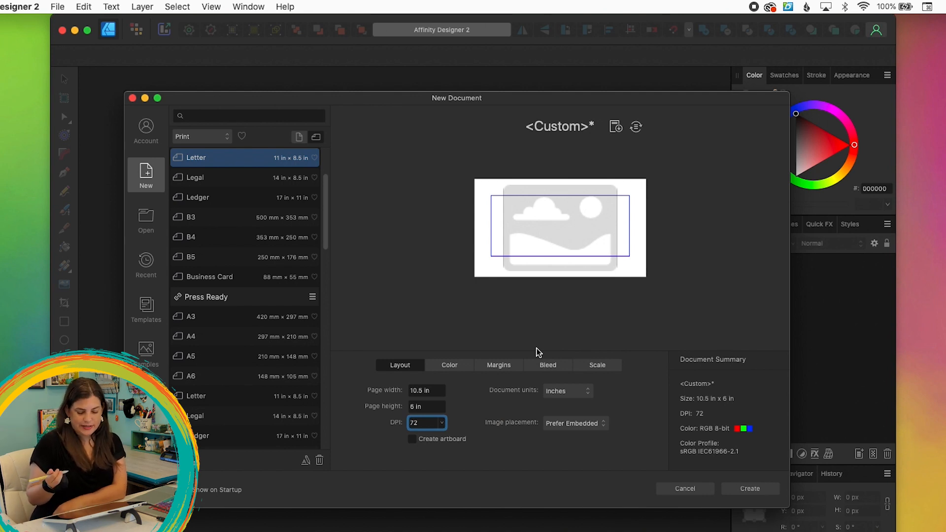
pyautogui.click(749, 490)
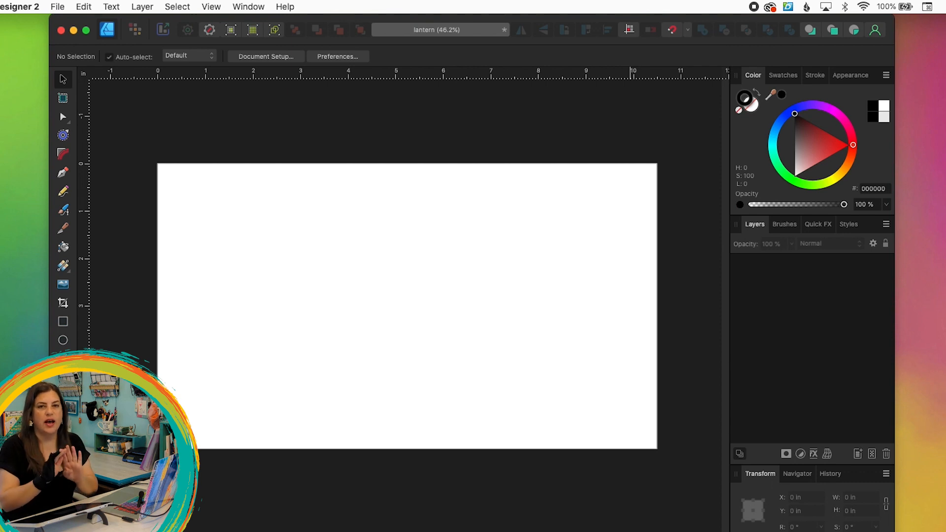
# Set up the Pencil tool with a 5.5 pt black stroke
pyautogui.click(63, 191)
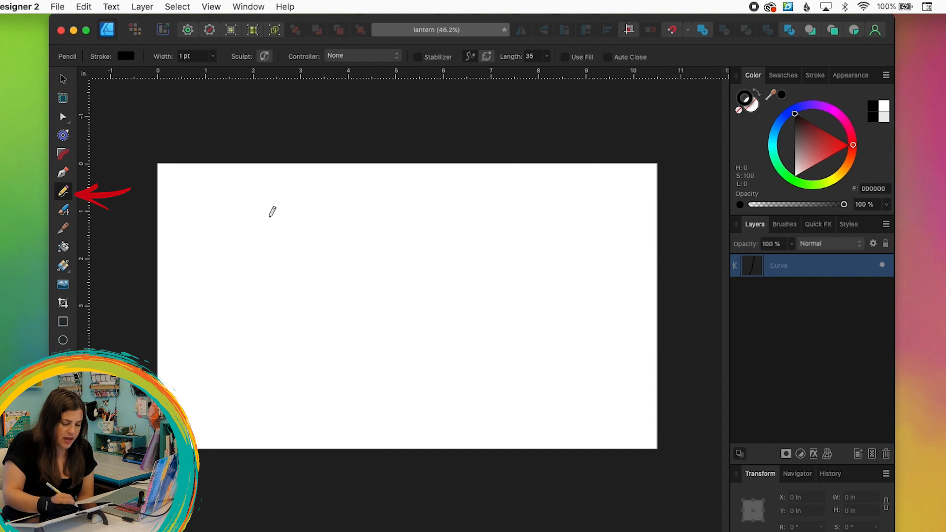
pyautogui.click(207, 55)
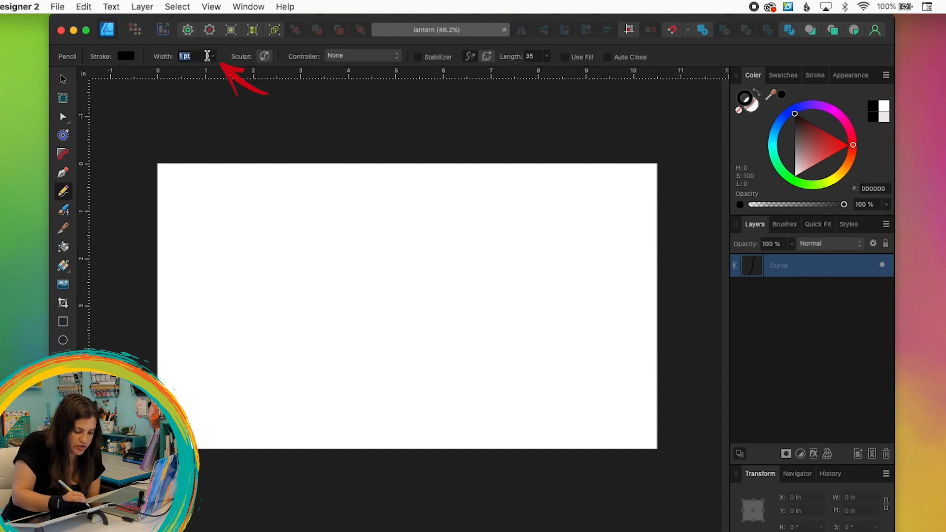
pyautogui.click(214, 56)
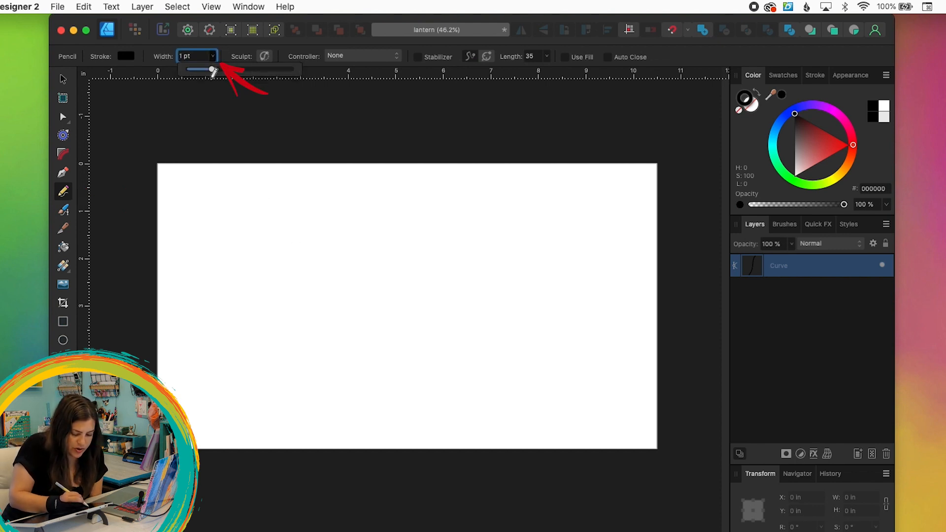
pyautogui.moveTo(217, 70); pyautogui.dragTo(222, 69)
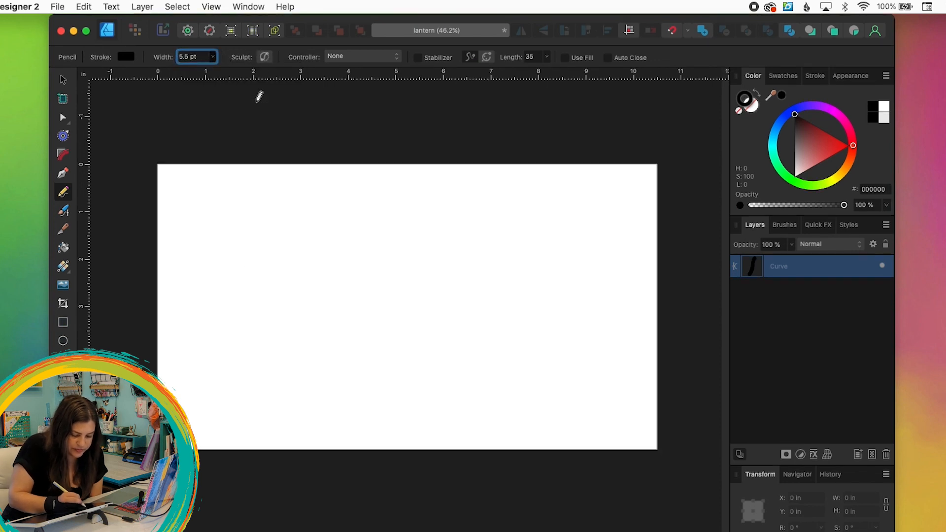
# Draw the bat's two wings freehand, each with an arched upper edge and a scalloped lower edge, leaving a gap between the wings
pyautogui.moveTo(231, 284); pyautogui.dragTo(342, 321)
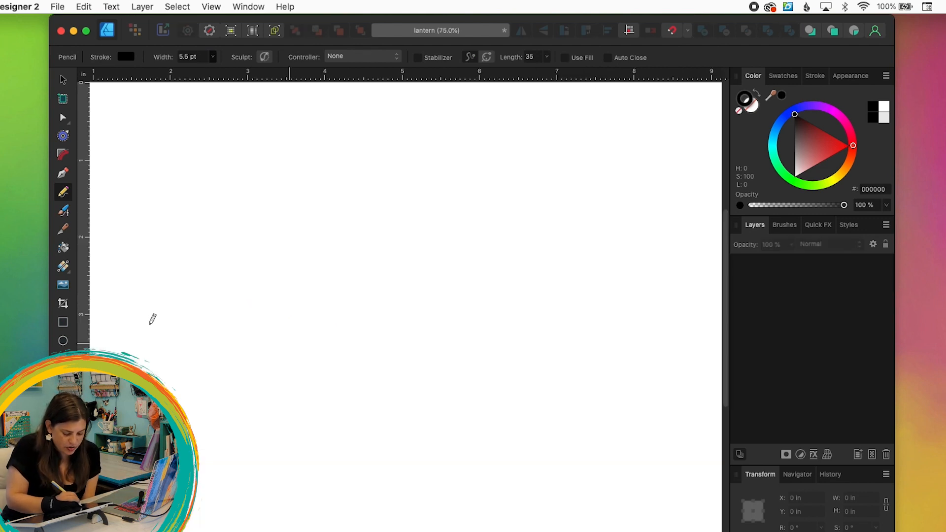
pyautogui.moveTo(149, 328)
pyautogui.mouseDown()
pyautogui.moveTo(169, 305)
pyautogui.moveTo(221, 281)
pyautogui.moveTo(301, 298)
pyautogui.mouseUp()
pyautogui.moveTo(359, 281)
pyautogui.mouseDown()
pyautogui.moveTo(387, 248)
pyautogui.moveTo(432, 222)
pyautogui.moveTo(526, 232)
pyautogui.mouseUp()
pyautogui.moveTo(527, 232); pyautogui.dragTo(529, 233)
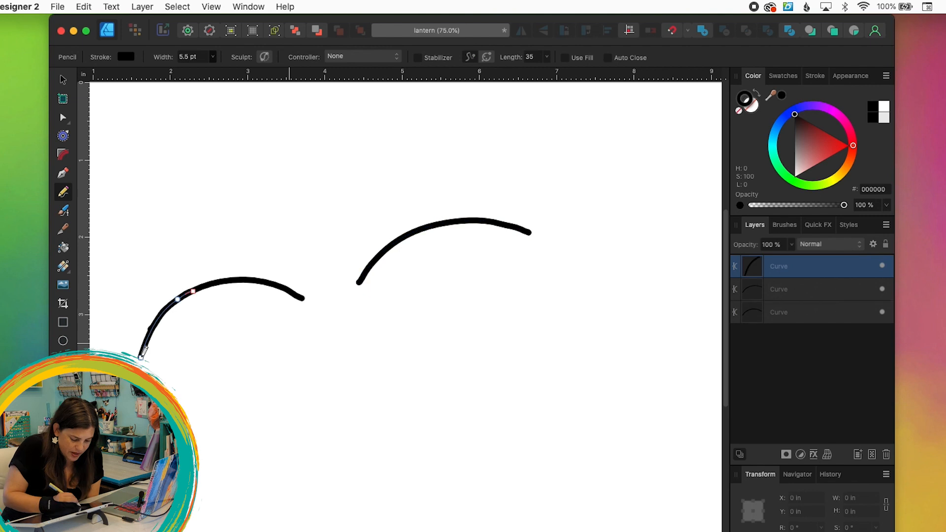
pyautogui.moveTo(140, 359)
pyautogui.mouseDown()
pyautogui.moveTo(178, 347)
pyautogui.moveTo(203, 367)
pyautogui.moveTo(243, 342)
pyautogui.moveTo(273, 350)
pyautogui.moveTo(302, 325)
pyautogui.moveTo(316, 326)
pyautogui.mouseUp()
pyautogui.moveTo(383, 317)
pyautogui.mouseDown()
pyautogui.moveTo(399, 297)
pyautogui.moveTo(441, 302)
pyautogui.moveTo(447, 284)
pyautogui.moveTo(501, 272)
pyautogui.moveTo(533, 231)
pyautogui.mouseUp()
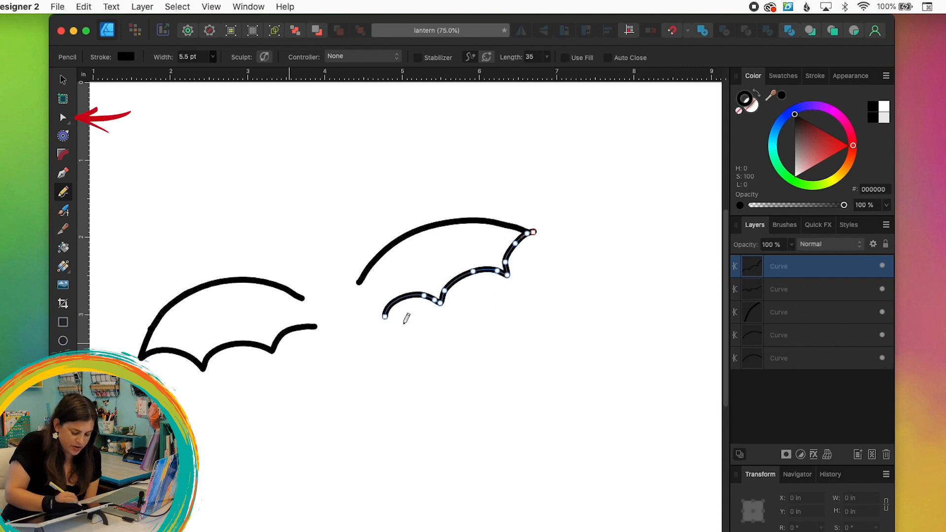
# Smooth and extend the inner end of the right wing's scalloped lower edge by adjusting its nodes and curve handles
pyautogui.click(63, 118)
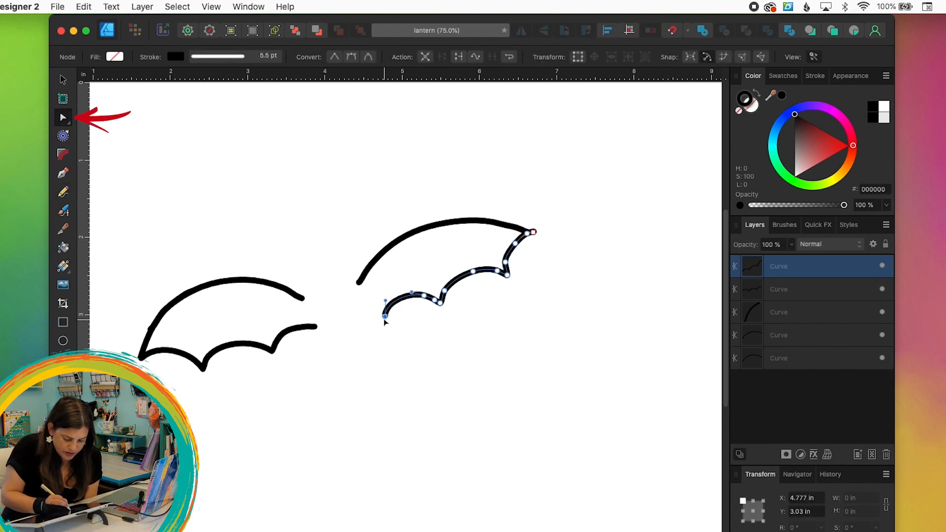
pyautogui.moveTo(384, 317); pyautogui.dragTo(376, 311)
pyautogui.moveTo(378, 294); pyautogui.dragTo(384, 312)
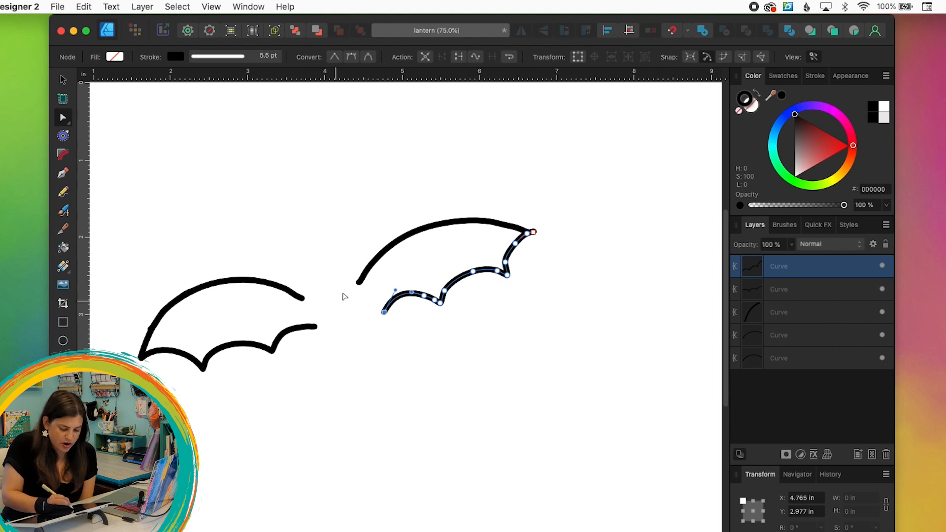
pyautogui.moveTo(383, 312); pyautogui.dragTo(440, 302)
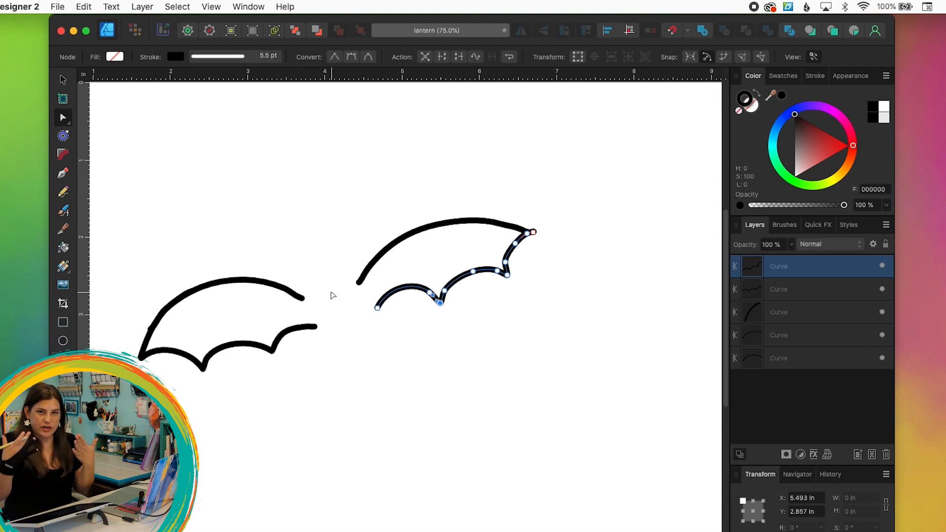
pyautogui.click(333, 296)
# Draw the bat's two pointed ears and two clawed legs with the Pencil tool, starting from the inner ends of the wings
pyautogui.click(63, 192)
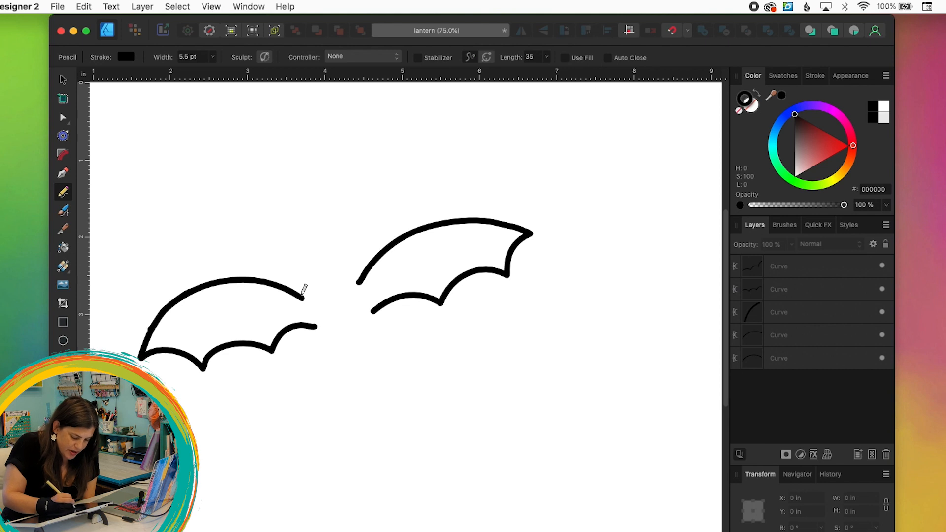
pyautogui.moveTo(302, 297)
pyautogui.mouseDown()
pyautogui.moveTo(291, 253)
pyautogui.moveTo(303, 264)
pyautogui.mouseUp()
pyautogui.moveTo(356, 281)
pyautogui.mouseDown()
pyautogui.moveTo(344, 235)
pyautogui.moveTo(334, 251)
pyautogui.mouseUp()
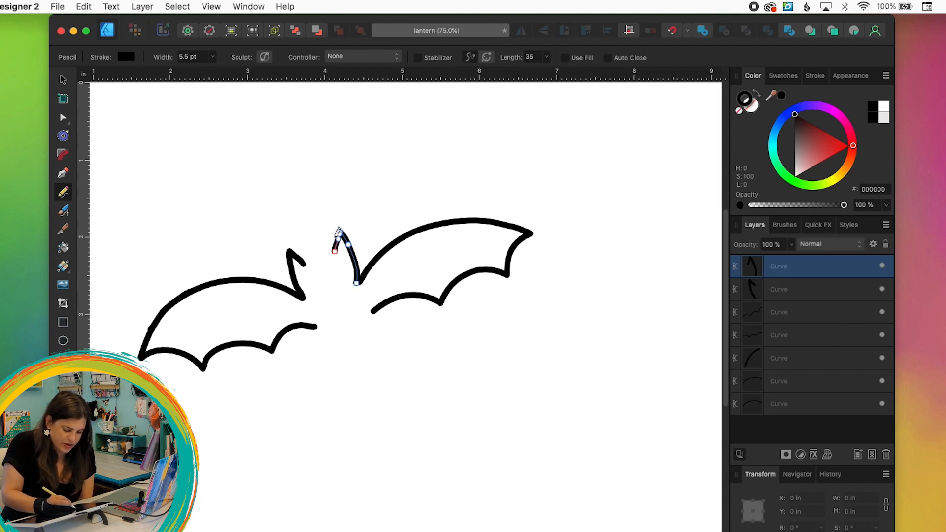
pyautogui.moveTo(317, 326)
pyautogui.mouseDown()
pyautogui.moveTo(341, 354)
pyautogui.moveTo(341, 393)
pyautogui.moveTo(361, 384)
pyautogui.mouseUp()
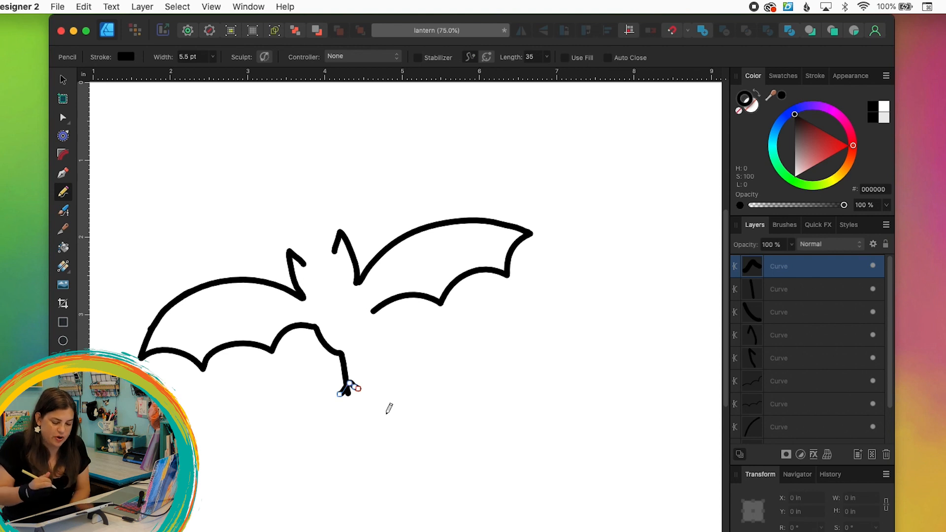
pyautogui.moveTo(374, 306)
pyautogui.mouseDown()
pyautogui.moveTo(368, 340)
pyautogui.moveTo(390, 368)
pyautogui.moveTo(404, 359)
pyautogui.mouseUp()
# Draw a ghost to the right of the bat as two separate body halves with wavy hems, leaving gaps at the head and hem
pyautogui.moveTo(540, 319)
pyautogui.mouseDown()
pyautogui.moveTo(381, 349)
pyautogui.moveTo(363, 293)
pyautogui.moveTo(402, 329)
pyautogui.mouseUp()
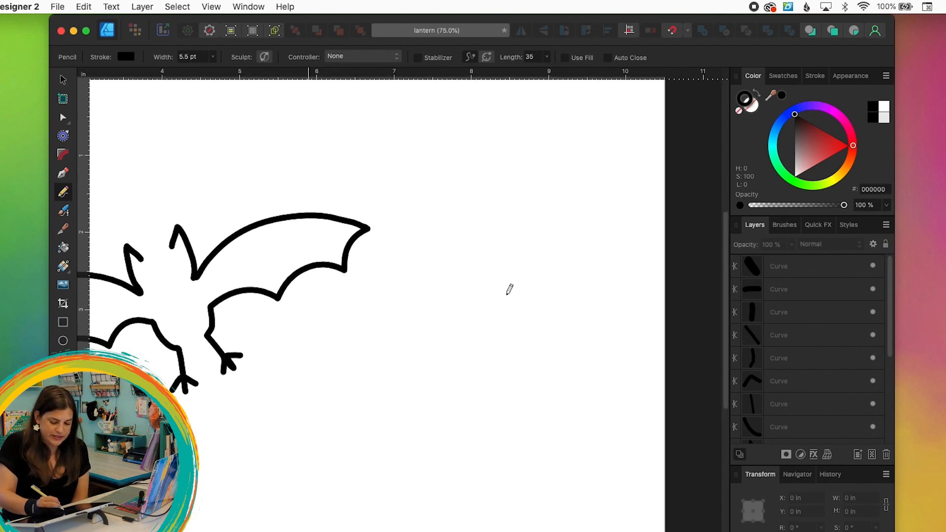
pyautogui.moveTo(509, 261)
pyautogui.mouseDown()
pyautogui.moveTo(466, 293)
pyautogui.moveTo(457, 392)
pyautogui.moveTo(439, 427)
pyautogui.moveTo(446, 445)
pyautogui.moveTo(506, 450)
pyautogui.mouseUp()
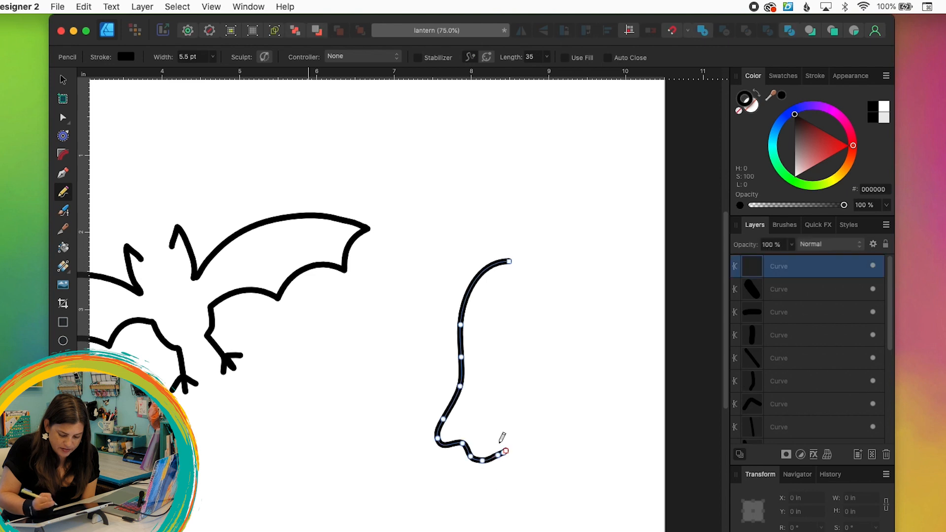
pyautogui.moveTo(559, 263)
pyautogui.mouseDown()
pyautogui.moveTo(596, 284)
pyautogui.moveTo(607, 318)
pyautogui.moveTo(585, 405)
pyautogui.moveTo(596, 444)
pyautogui.moveTo(590, 470)
pyautogui.moveTo(574, 460)
pyautogui.moveTo(546, 472)
pyautogui.moveTo(533, 454)
pyautogui.mouseUp()
# Refine the curvature at the top ends of the ghost's body outline with the Node tool
pyautogui.press('a')
pyautogui.click(520, 264)
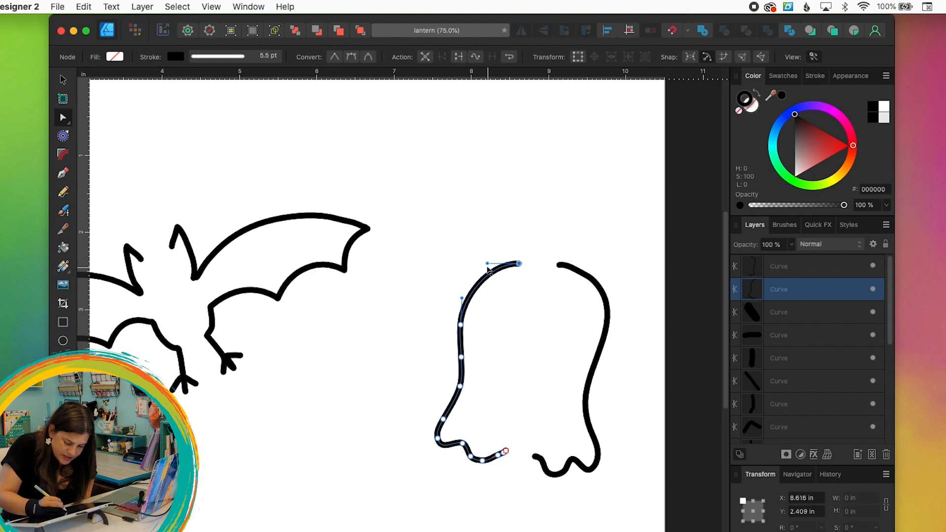
pyautogui.moveTo(487, 264); pyautogui.dragTo(474, 259)
pyautogui.press('n')
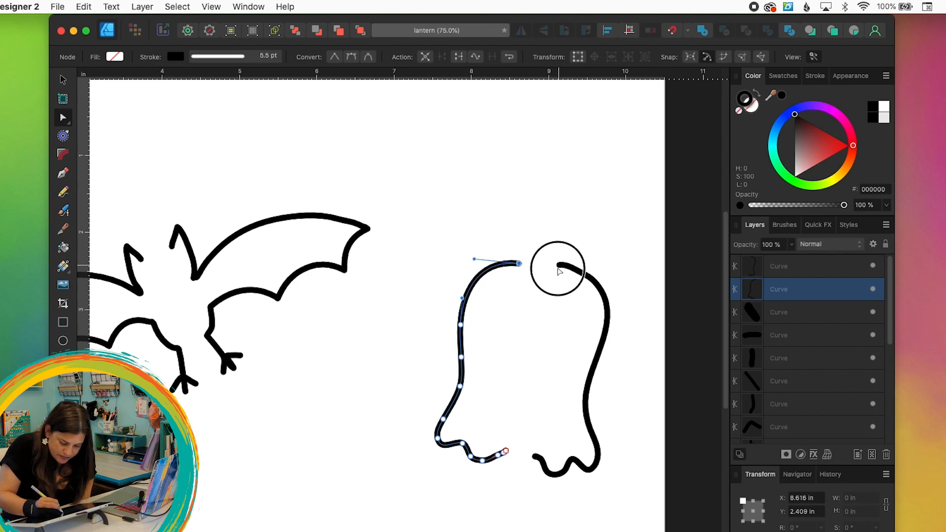
# Draw the ghost's face with two solid black oval eyes and a small curved smile
pyautogui.moveTo(492, 316)
pyautogui.mouseDown()
pyautogui.moveTo(512, 320)
pyautogui.moveTo(507, 300)
pyautogui.mouseUp()
pyautogui.moveTo(568, 312)
pyautogui.mouseDown()
pyautogui.moveTo(549, 321)
pyautogui.moveTo(560, 337)
pyautogui.moveTo(563, 310)
pyautogui.mouseUp()
pyautogui.moveTo(503, 308); pyautogui.dragTo(507, 308)
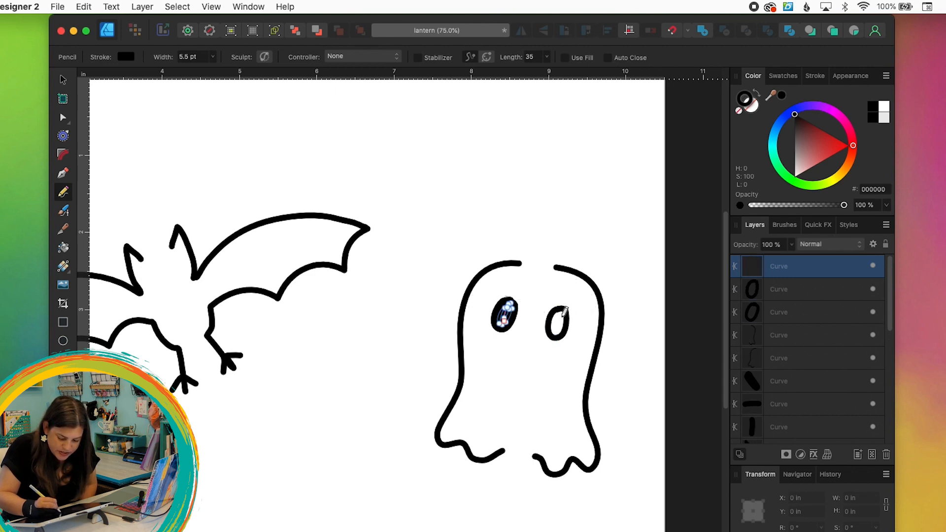
pyautogui.moveTo(565, 310)
pyautogui.mouseDown()
pyautogui.moveTo(556, 331)
pyautogui.moveTo(562, 318)
pyautogui.mouseUp()
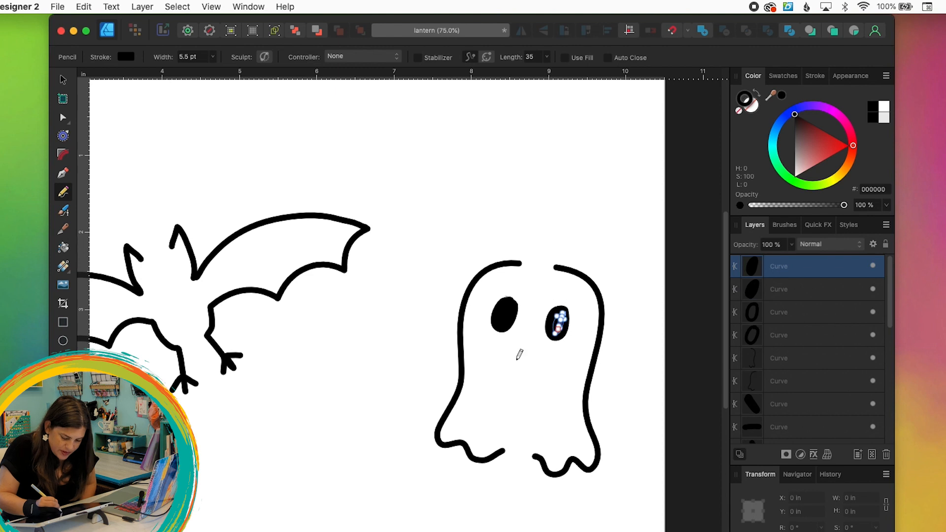
pyautogui.moveTo(513, 358)
pyautogui.mouseDown()
pyautogui.moveTo(525, 373)
pyautogui.moveTo(540, 358)
pyautogui.mouseUp()
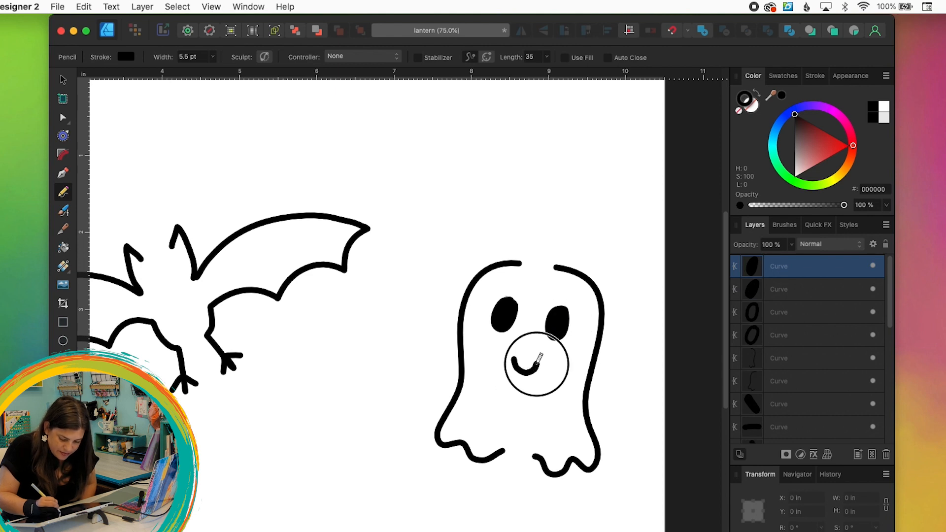
# Move the whole bat up and scale it down slightly, and shrink the ghost to about 1.76 × 2.27 in
pyautogui.press('super+minus')
pyautogui.press('v')
pyautogui.moveTo(174, 224); pyautogui.dragTo(470, 395)
pyautogui.moveTo(413, 310); pyautogui.dragTo(380, 281)
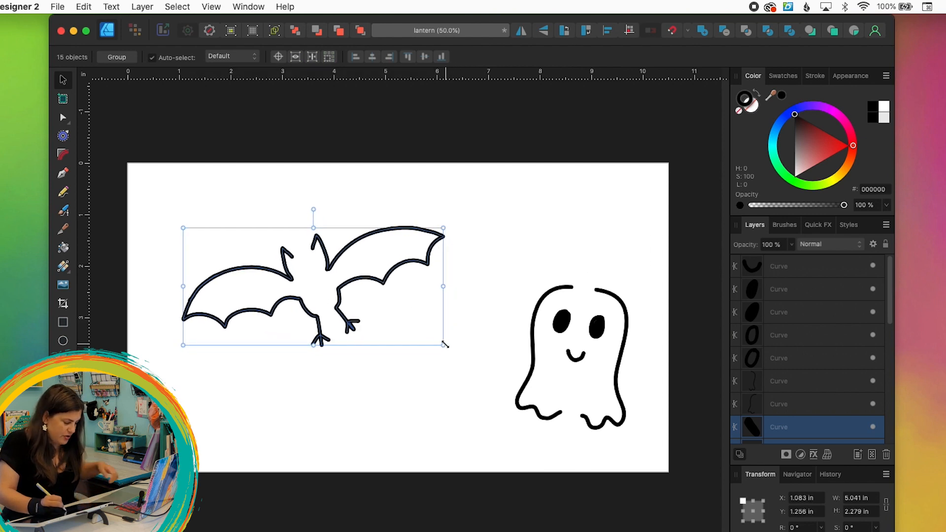
pyautogui.moveTo(444, 345); pyautogui.dragTo(387, 359)
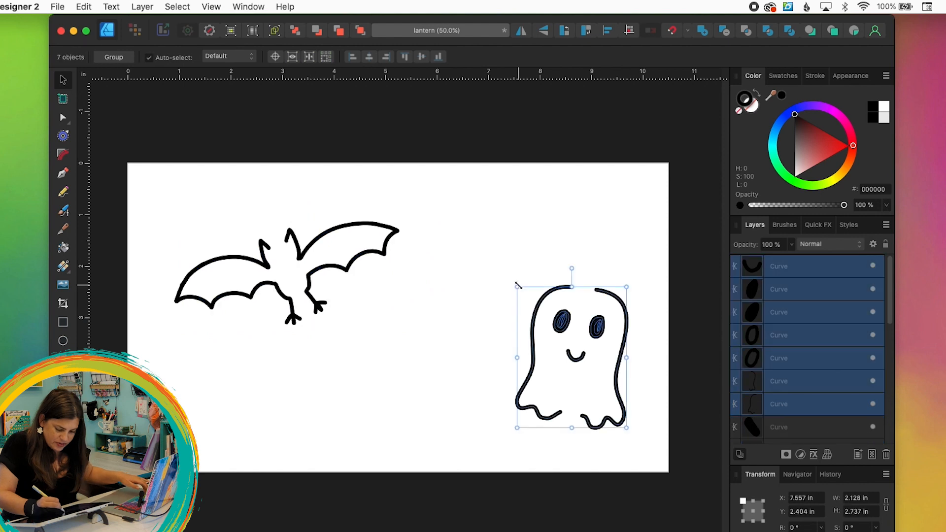
pyautogui.moveTo(516, 285); pyautogui.dragTo(528, 309)
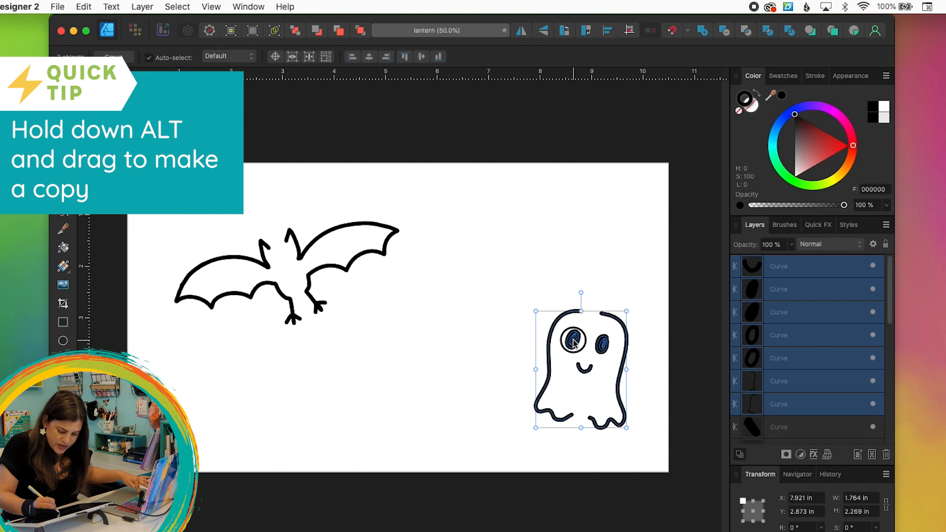
# Add a horizontally mirrored copy of the ghost to the left of the original, enlarged to about 2.03 × 2.61 in and rotated slightly clockwise
pyautogui.moveTo(574, 342); pyautogui.dragTo(430, 331)
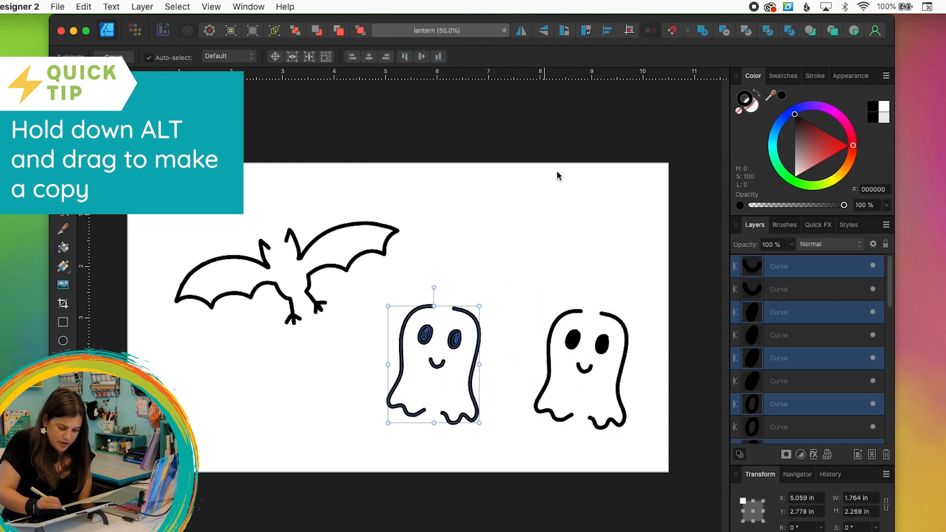
pyautogui.click(521, 31)
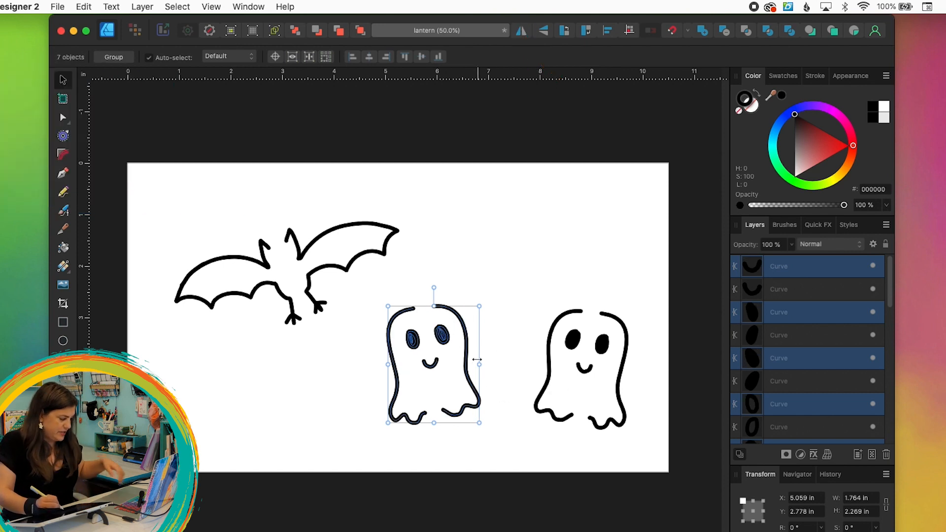
pyautogui.moveTo(479, 305); pyautogui.dragTo(493, 288)
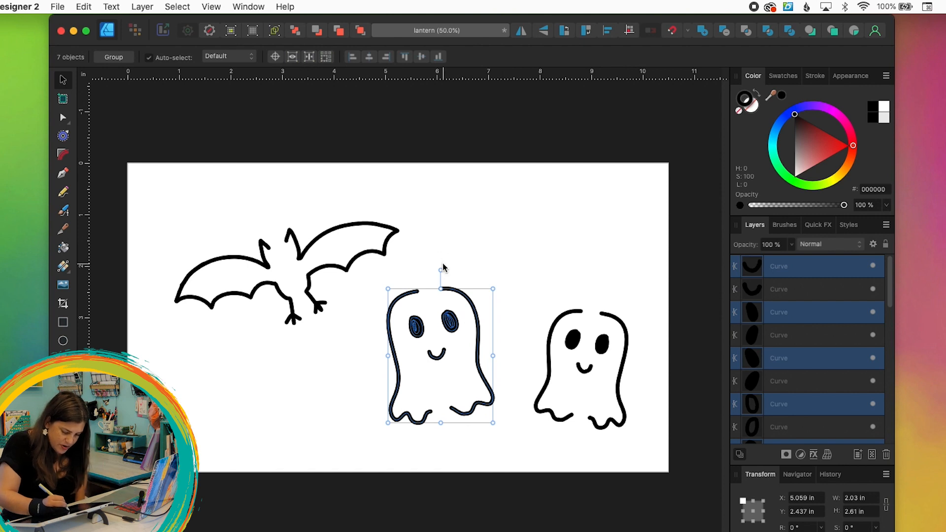
pyautogui.moveTo(441, 270); pyautogui.dragTo(454, 265)
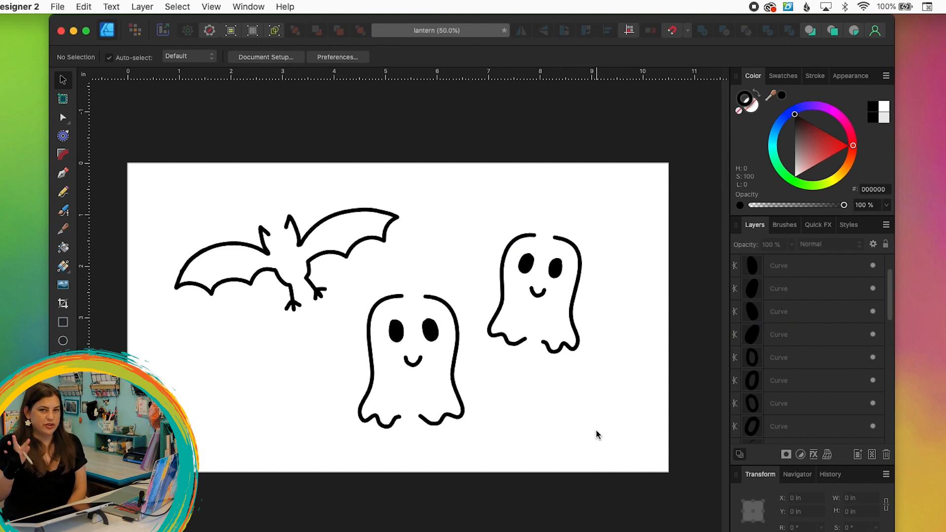
# Draw a solid black five-pointed star, about 0.70 × 0.74 in, between the bat and the upper ghost with the Pencil tool
pyautogui.click(66, 196)
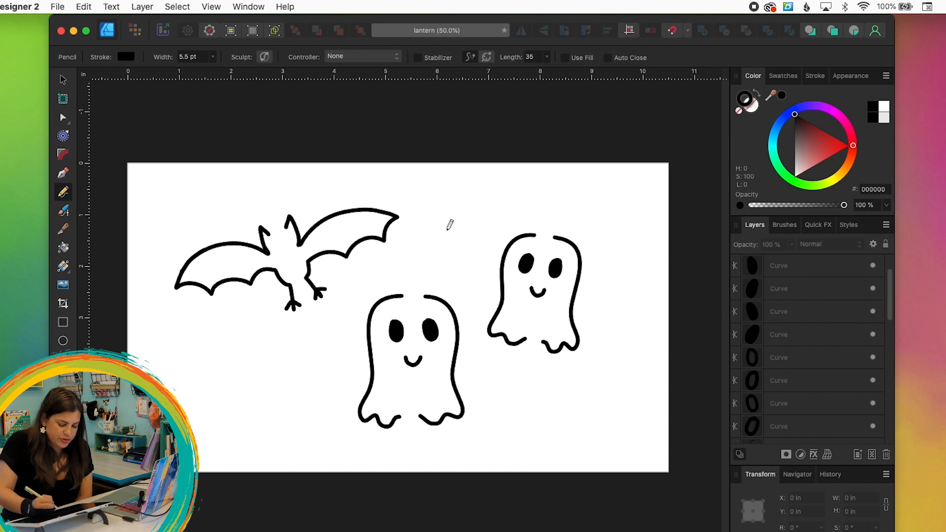
pyautogui.moveTo(450, 221)
pyautogui.mouseDown()
pyautogui.moveTo(469, 220)
pyautogui.moveTo(445, 250)
pyautogui.moveTo(435, 232)
pyautogui.moveTo(446, 229)
pyautogui.mouseUp()
pyautogui.press('super+equal')
pyautogui.press('super+equal')
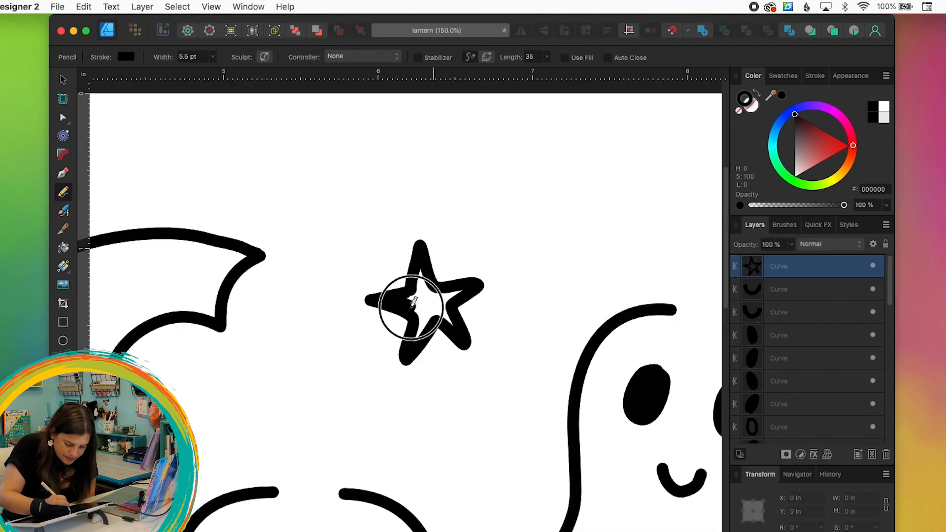
pyautogui.moveTo(417, 335)
pyautogui.mouseDown()
pyautogui.moveTo(443, 314)
pyautogui.moveTo(451, 323)
pyautogui.moveTo(444, 310)
pyautogui.moveTo(458, 293)
pyautogui.moveTo(426, 290)
pyautogui.moveTo(419, 270)
pyautogui.moveTo(430, 300)
pyautogui.mouseUp()
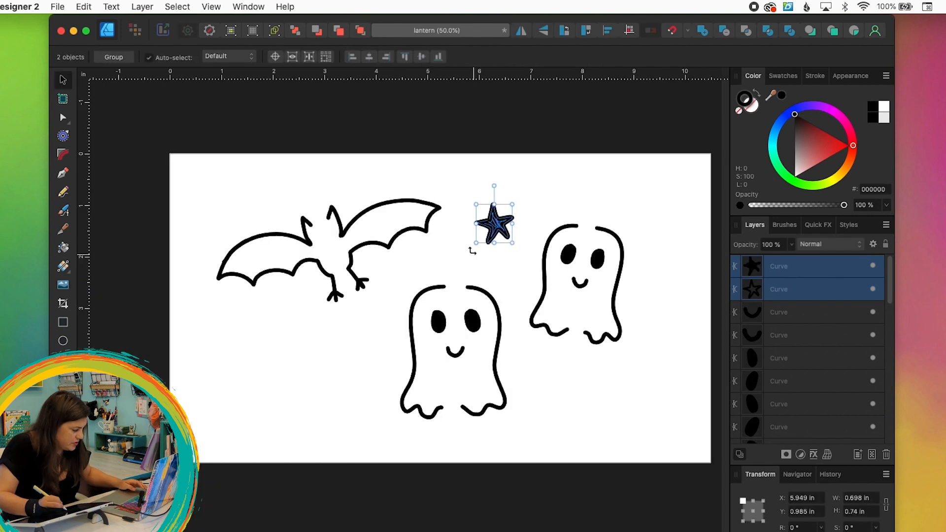
# Scatter smaller copies of the star in varied sizes across the empty areas around the bat and ghosts
pyautogui.moveTo(479, 238)
pyautogui.mouseDown()
pyautogui.moveTo(416, 304)
pyautogui.moveTo(276, 382)
pyautogui.moveTo(367, 359)
pyautogui.moveTo(554, 372)
pyautogui.moveTo(558, 342)
pyautogui.mouseUp()
pyautogui.moveTo(547, 382); pyautogui.dragTo(670, 302)
pyautogui.moveTo(667, 291); pyautogui.dragTo(350, 334)
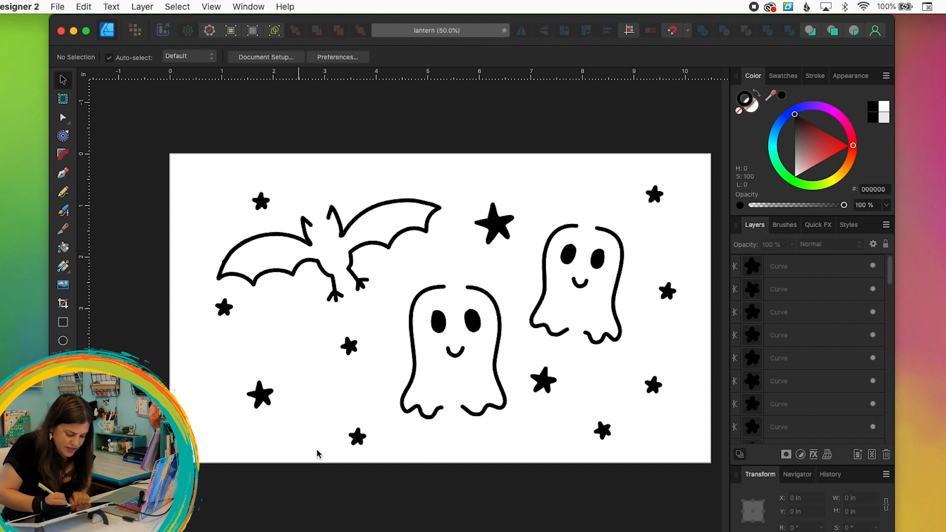
# Draw a small circle about 0.12 in wide below the bat and give it a black fill with no stroke
pyautogui.click(63, 341)
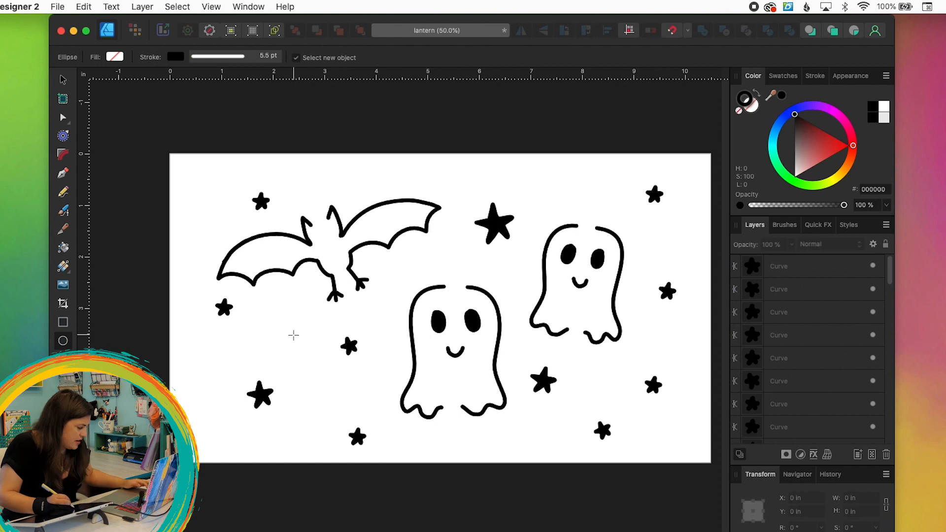
pyautogui.moveTo(289, 324); pyautogui.dragTo(296, 326)
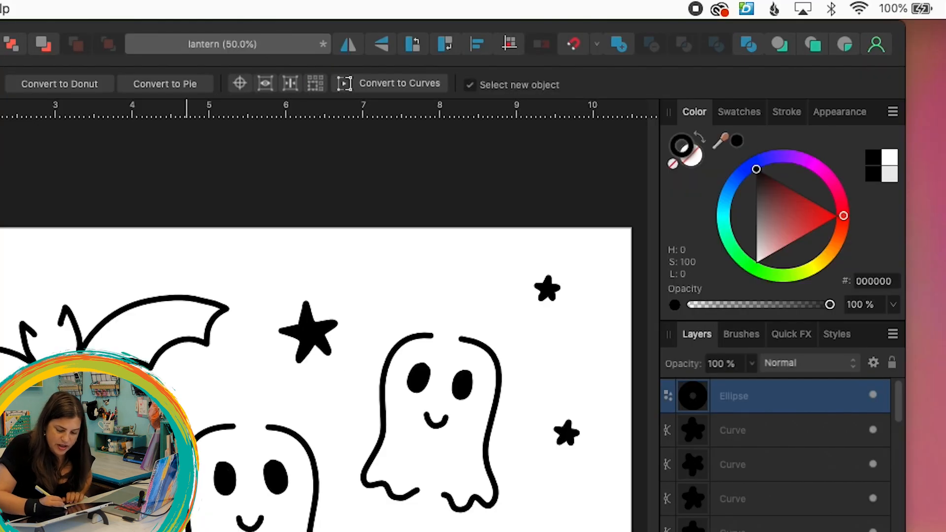
pyautogui.click(699, 136)
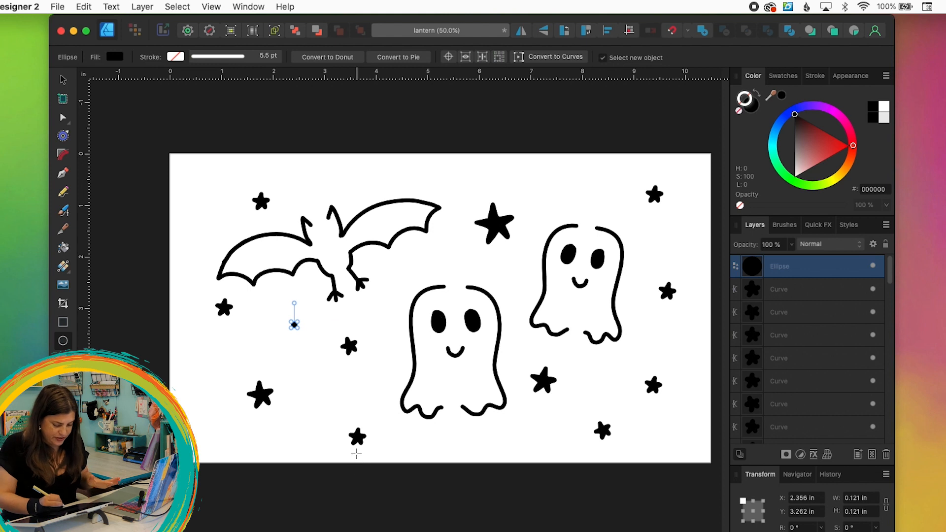
# Scatter copies of the black dot in varied small sizes across the whole page between the stars and figures
pyautogui.press('v')
pyautogui.press('super+equal')
pyautogui.press('super+equal')
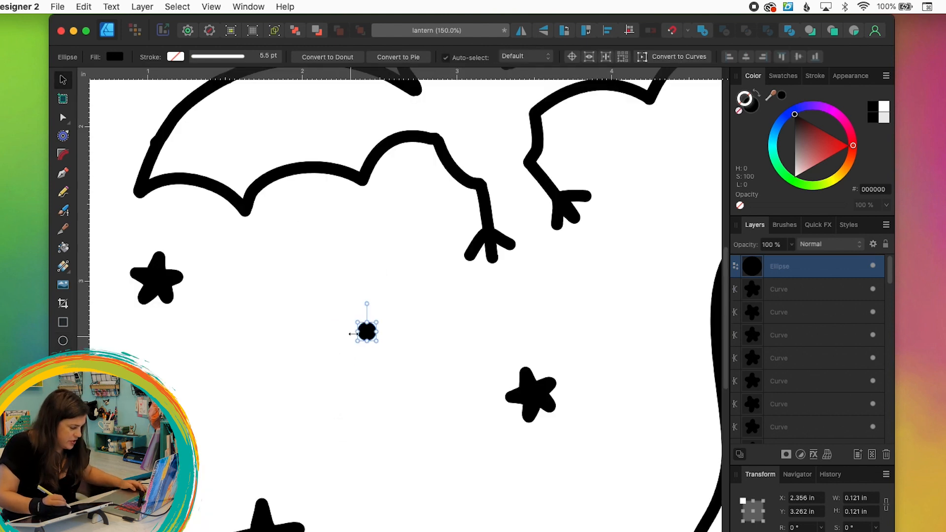
pyautogui.moveTo(367, 335); pyautogui.dragTo(406, 467)
pyautogui.moveTo(458, 251); pyautogui.dragTo(153, 129)
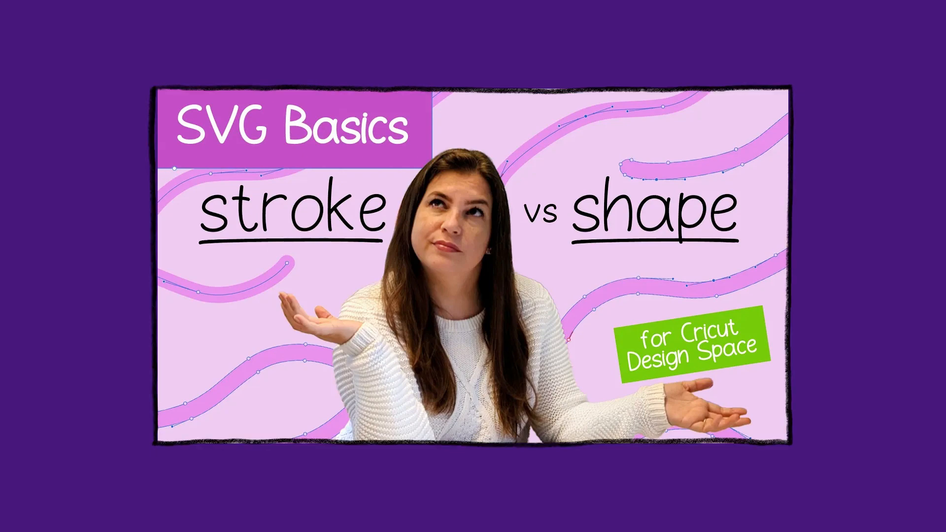
# Select the entire design and convert the ellipse dots to curves
pyautogui.moveTo(115, 113); pyautogui.dragTo(692, 500)
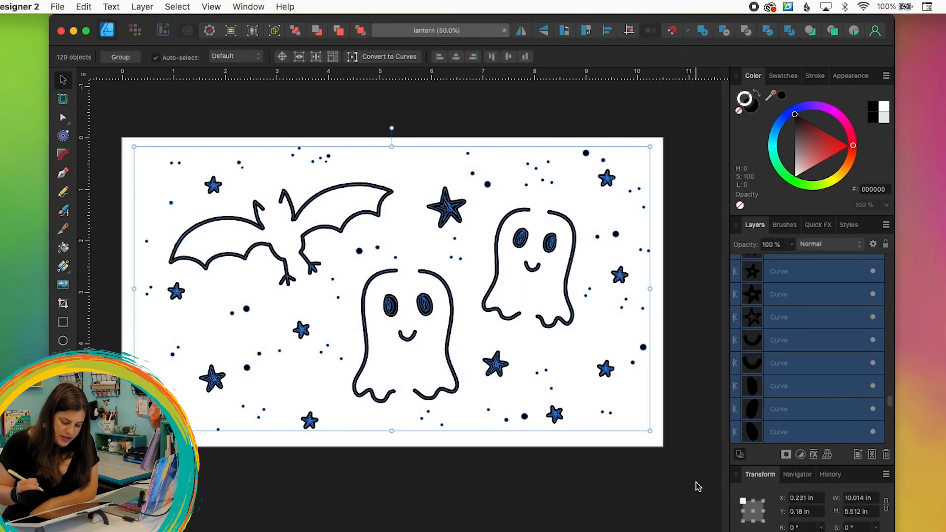
pyautogui.click(143, 6)
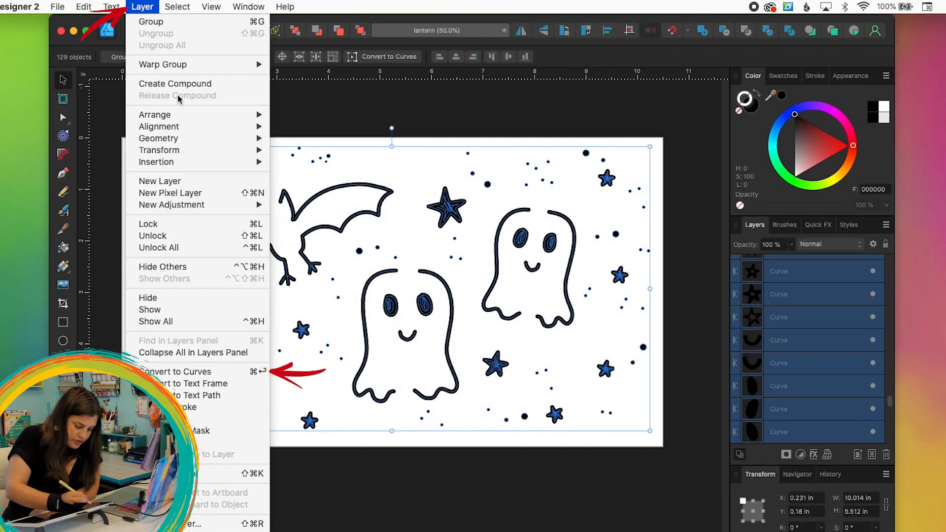
pyautogui.click(240, 374)
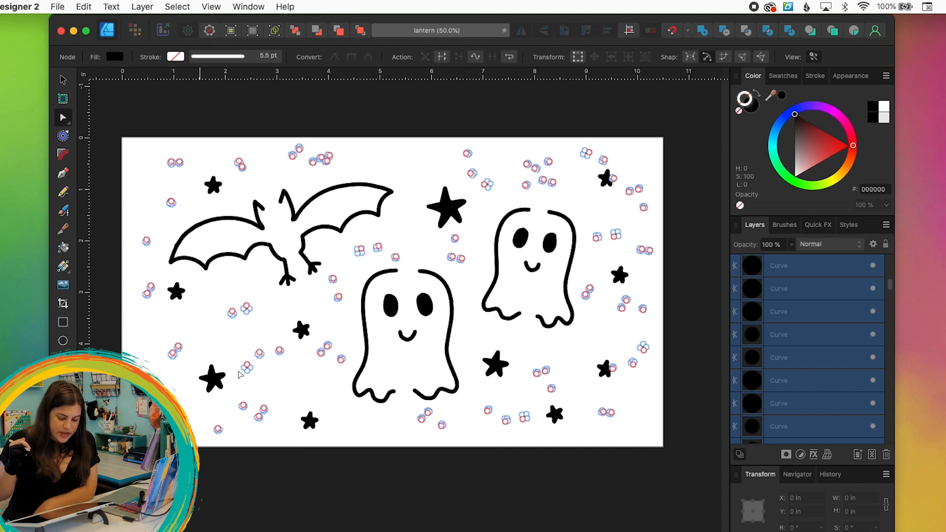
# Merge all the dots into a single shape with the boolean Add operation and hide the merged layer
pyautogui.click(702, 31)
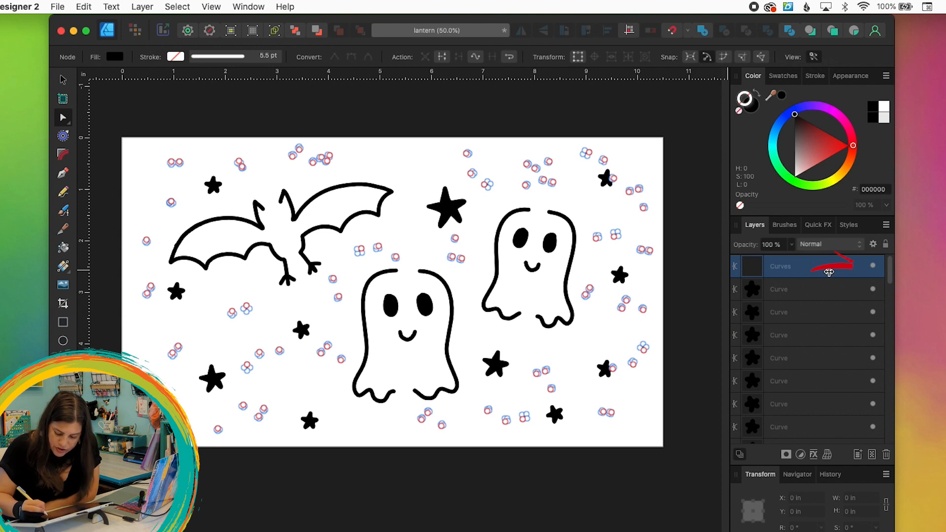
pyautogui.click(872, 266)
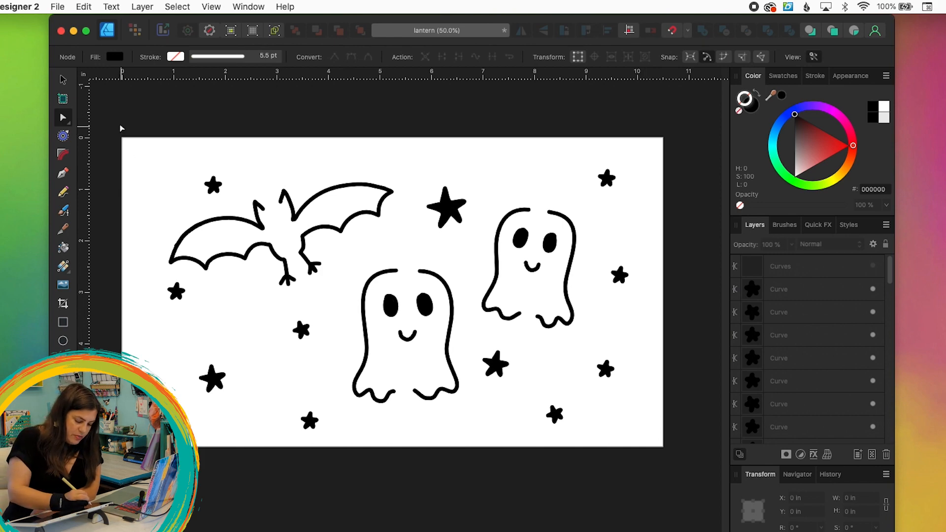
# Select the bat, ghosts and stars and expand their strokes into filled shapes
pyautogui.moveTo(119, 125); pyautogui.dragTo(681, 474)
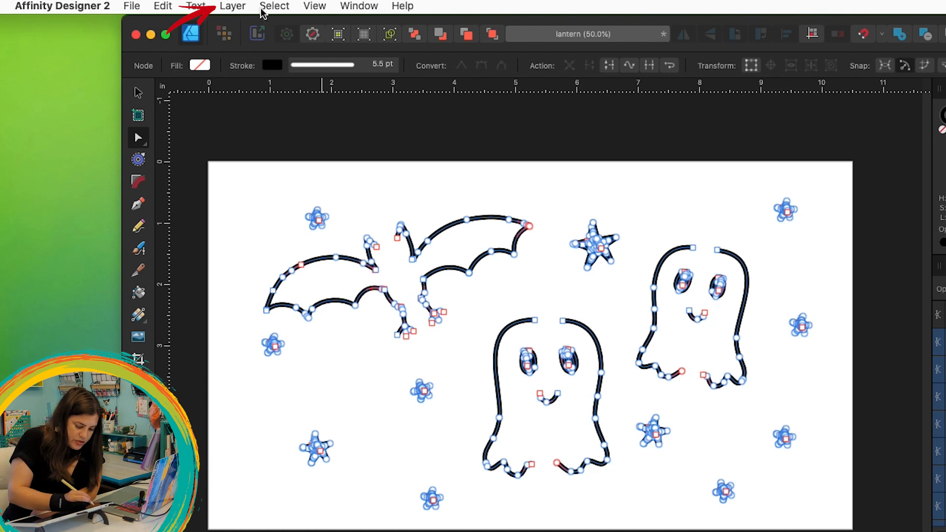
pyautogui.click(232, 7)
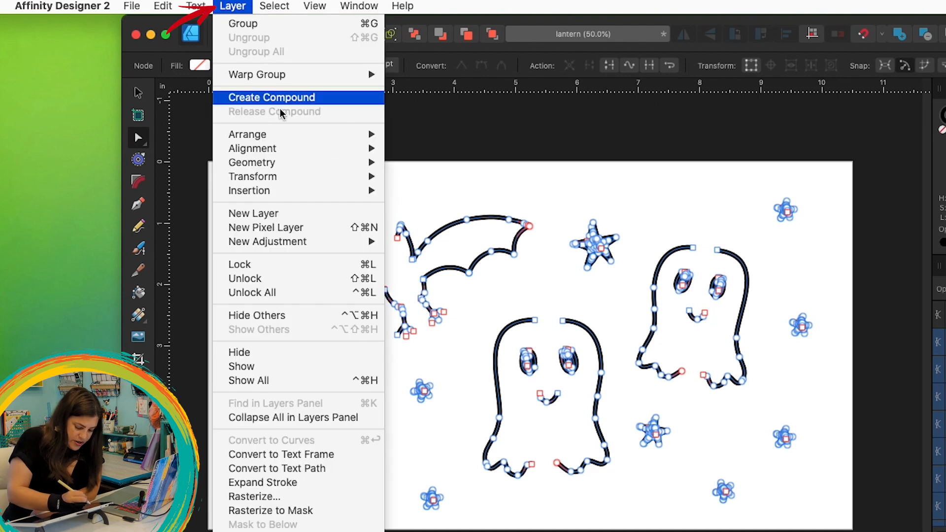
pyautogui.click(326, 486)
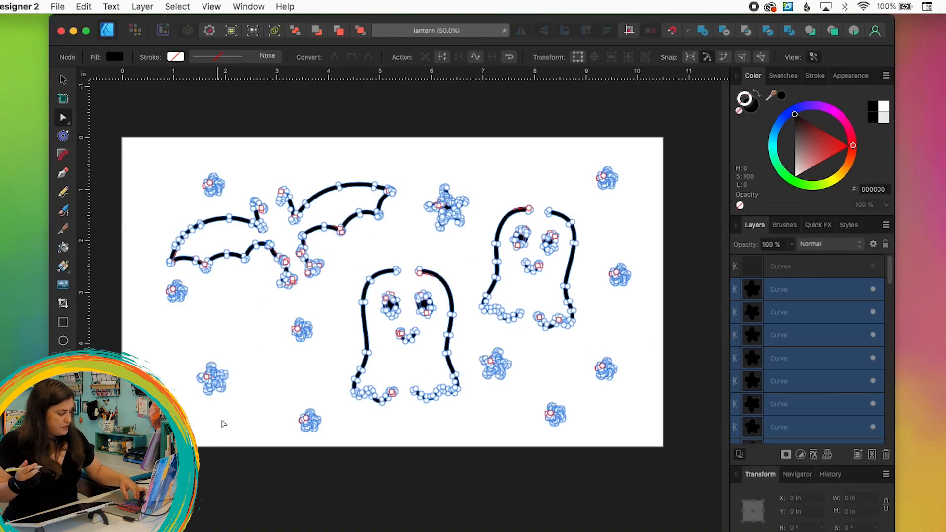
# Inspect the expanded outlines of the ghost and bat, and merge all the expanded shapes into one with boolean Add
pyautogui.press('super+plus')
pyautogui.press('super+plus')
pyautogui.press('super+plus')
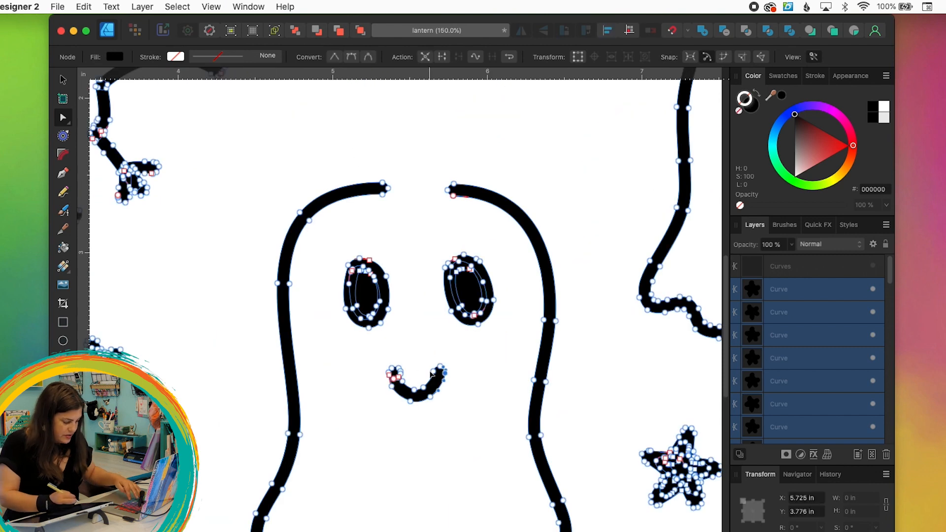
pyautogui.moveTo(160, 340); pyautogui.dragTo(320, 477)
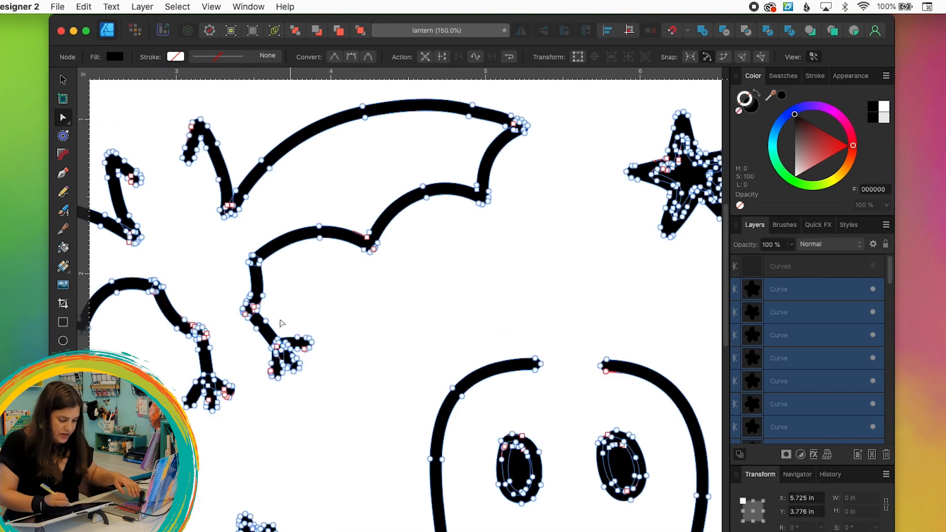
pyautogui.press('super+0')
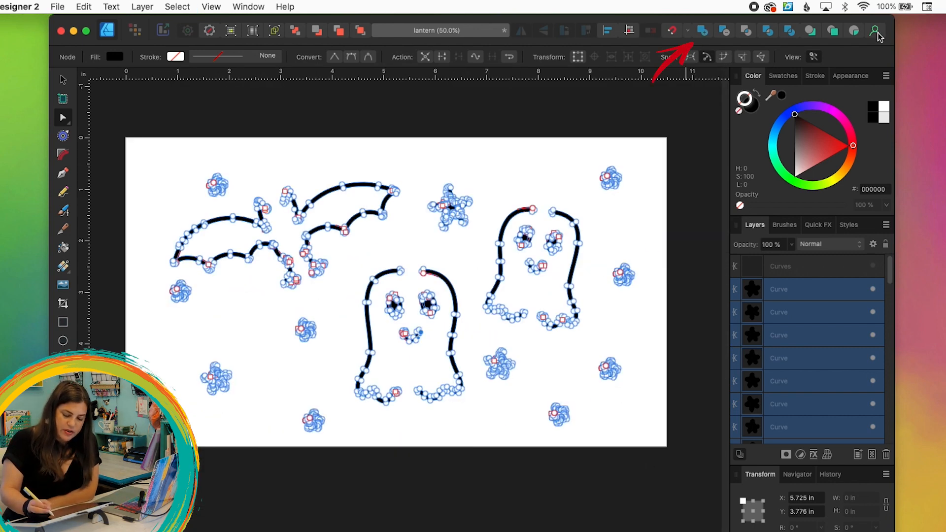
pyautogui.click(703, 32)
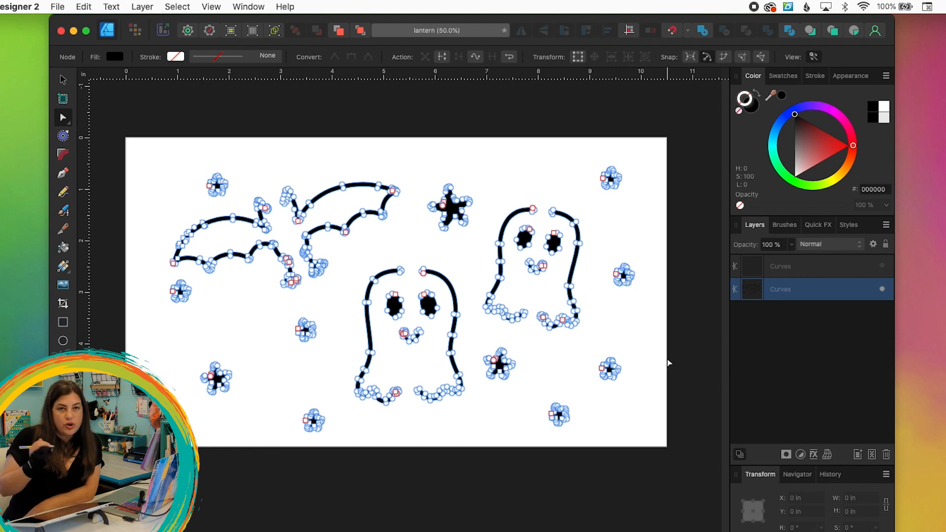
# Show the hidden dots layer, merge it with the bat, ghost and star shape using boolean Add, and deselect the result
pyautogui.click(881, 266)
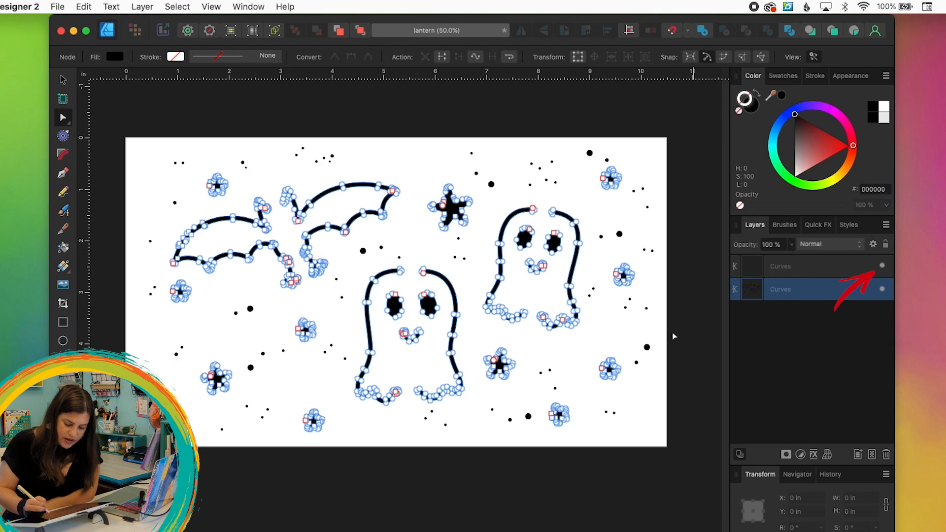
pyautogui.click(687, 384)
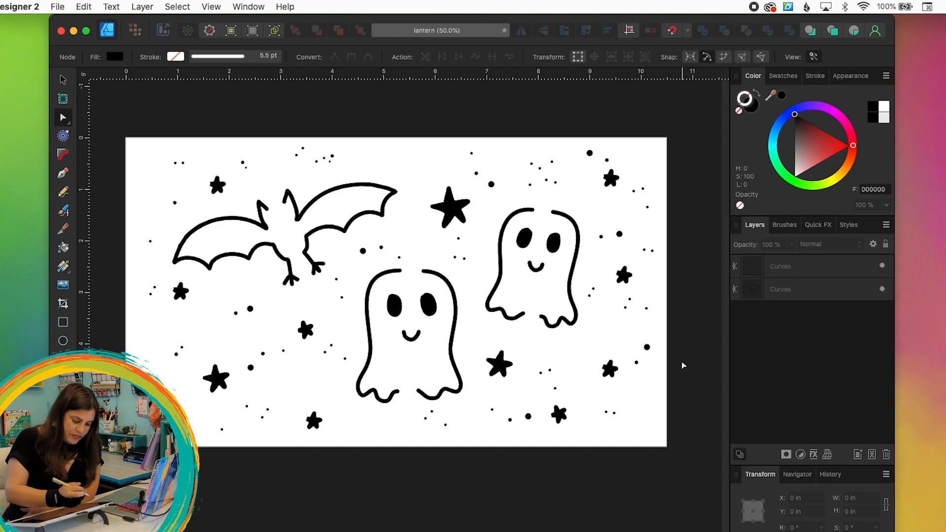
pyautogui.moveTo(108, 117)
pyautogui.mouseDown()
pyautogui.moveTo(153, 244)
pyautogui.moveTo(695, 496)
pyautogui.mouseUp()
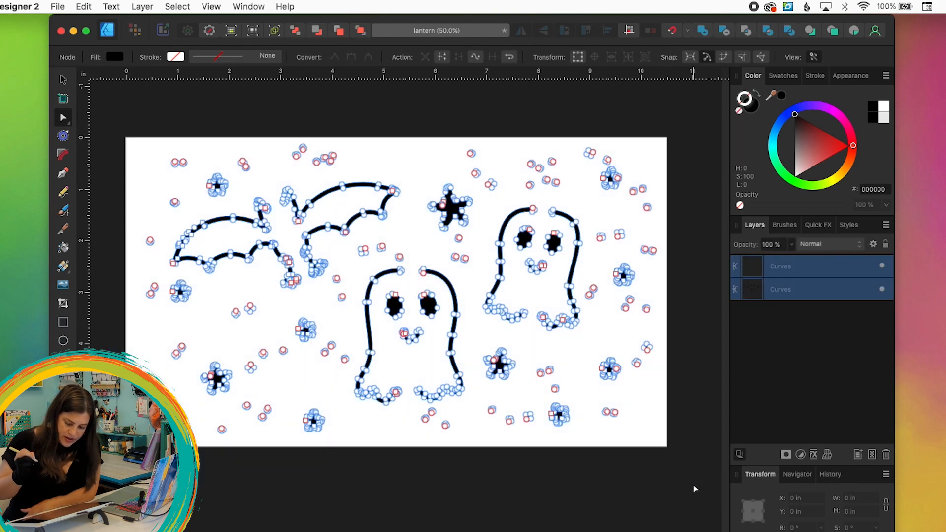
pyautogui.click(701, 31)
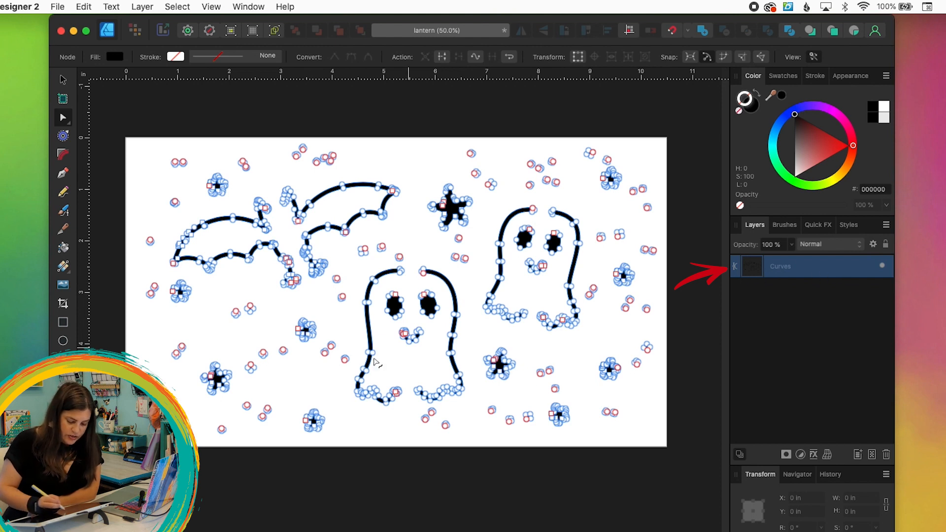
pyautogui.click(64, 80)
pyautogui.click(99, 95)
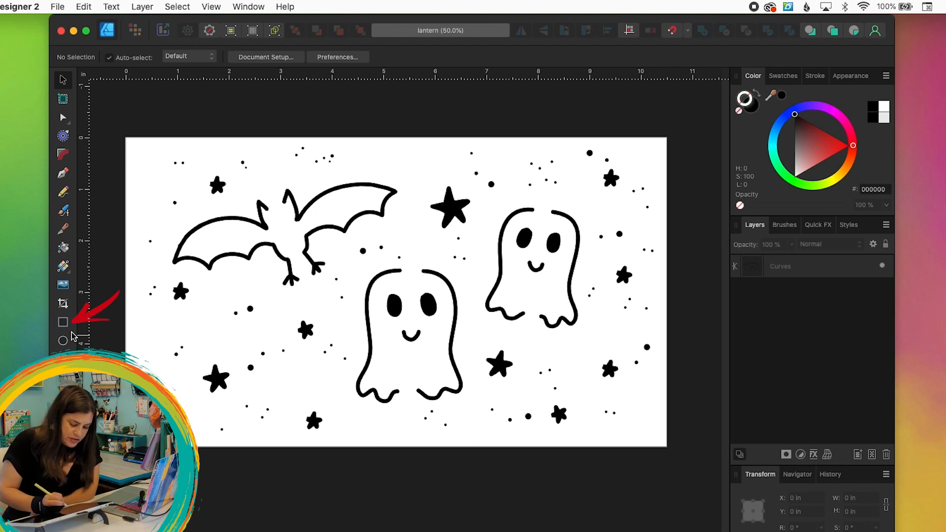
pyautogui.click(64, 323)
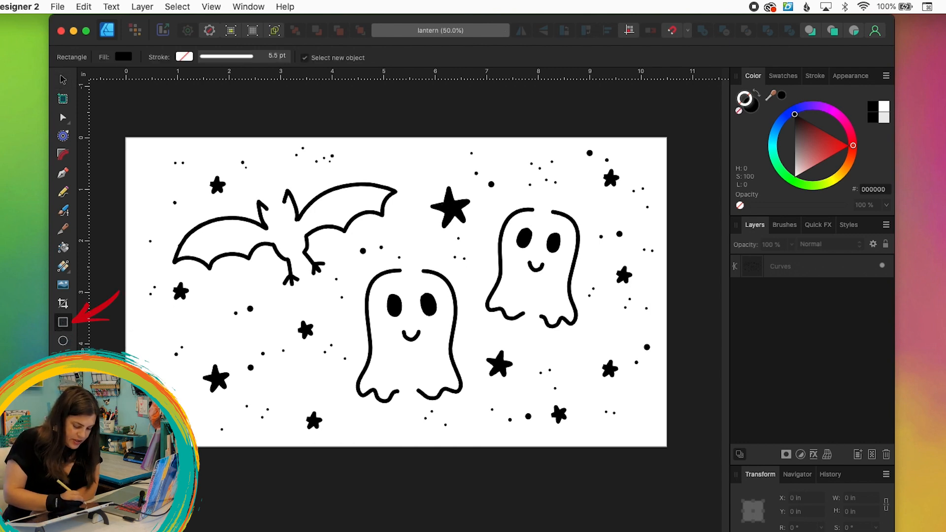
pyautogui.moveTo(497, 432); pyautogui.dragTo(513, 434)
pyautogui.click(587, 435)
pyautogui.press('v')
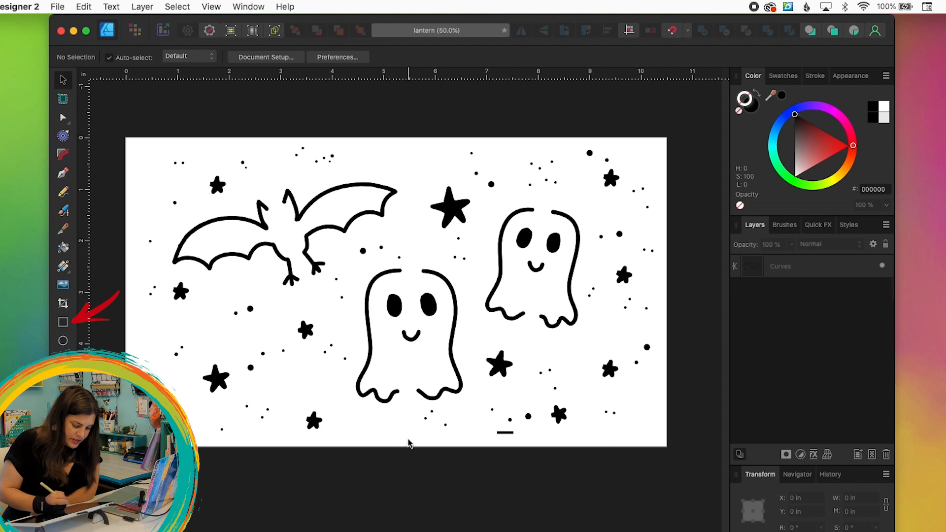
# Draw a page-covering rectangle, about 10.47 × 5.92 in, with a purple C953FF fill and no stroke
pyautogui.click(63, 323)
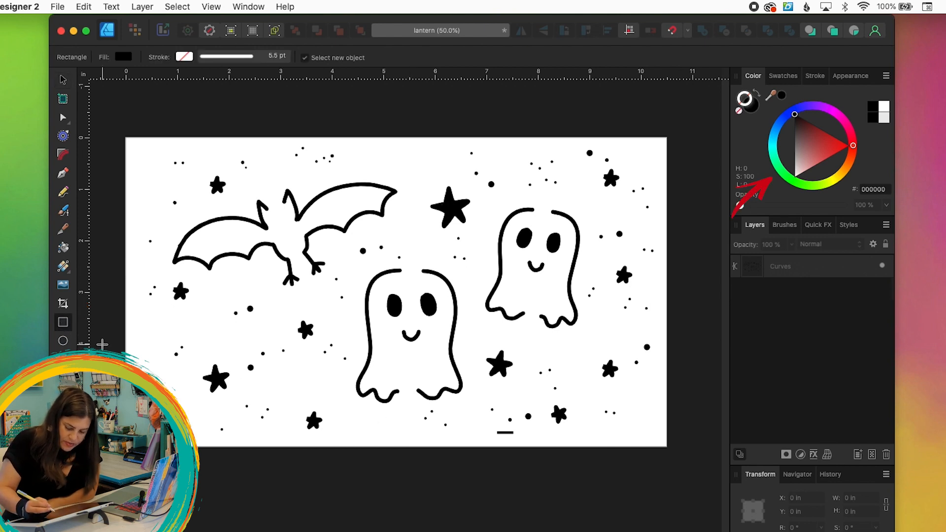
pyautogui.click(843, 170)
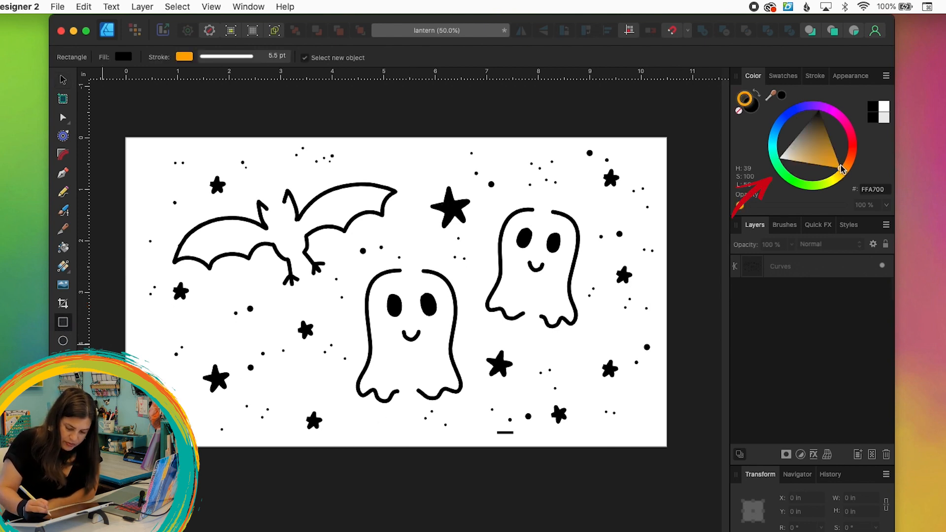
pyautogui.click(819, 106)
pyautogui.click(825, 129)
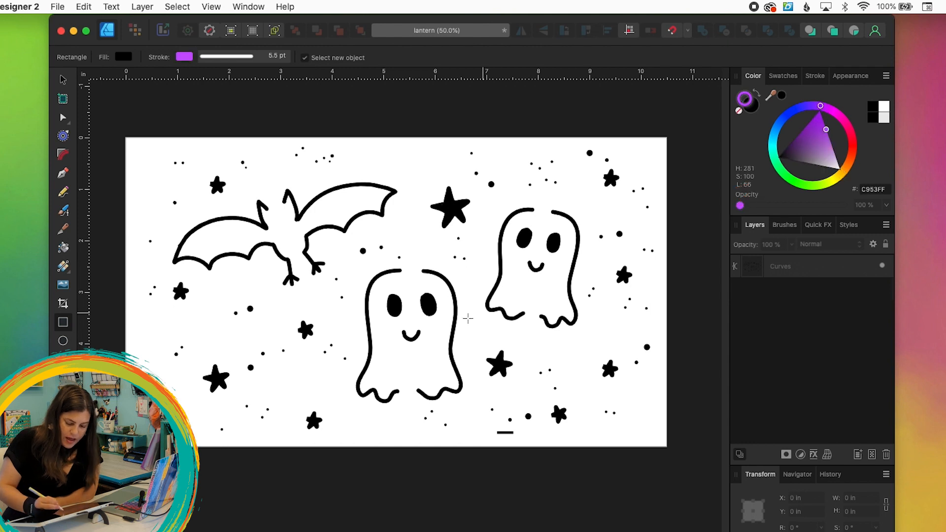
pyautogui.click(757, 92)
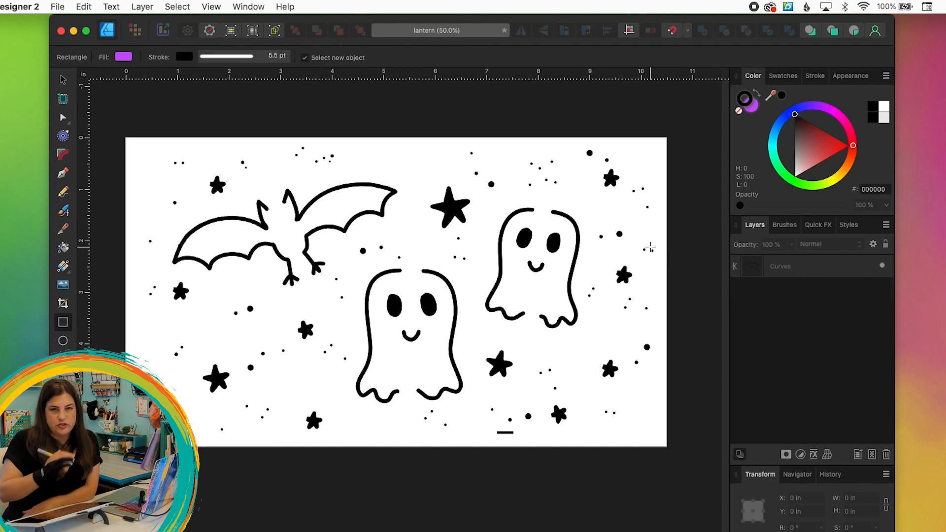
pyautogui.click(739, 112)
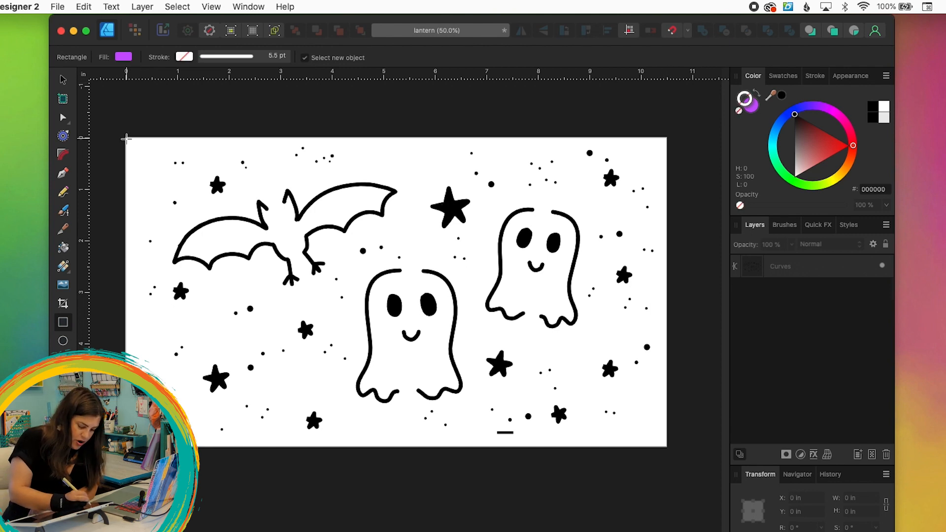
pyautogui.moveTo(126, 140); pyautogui.dragTo(666, 445)
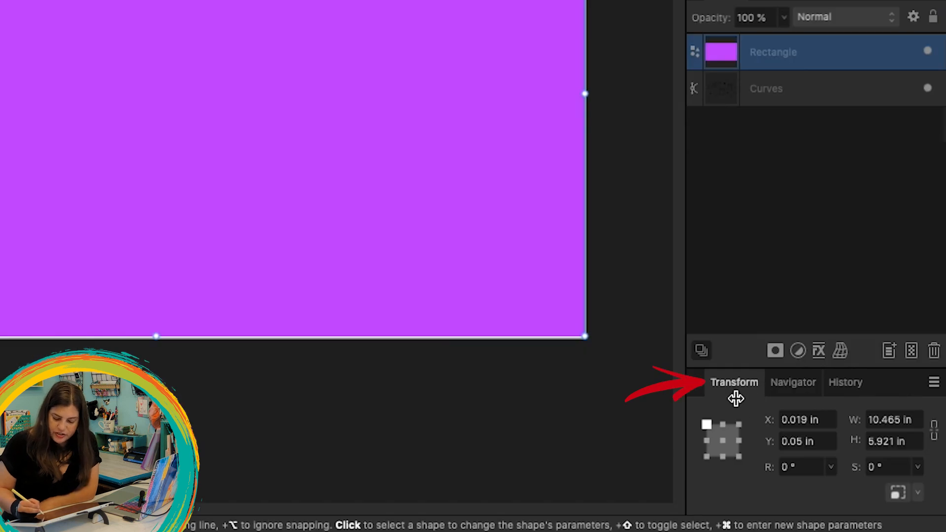
# Set the purple rectangle's width to 10.5 in and height to 6 in
pyautogui.click(890, 419)
pyautogui.press('BackSpace')
pyautogui.press('BackSpace')
pyautogui.press('BackSpace')
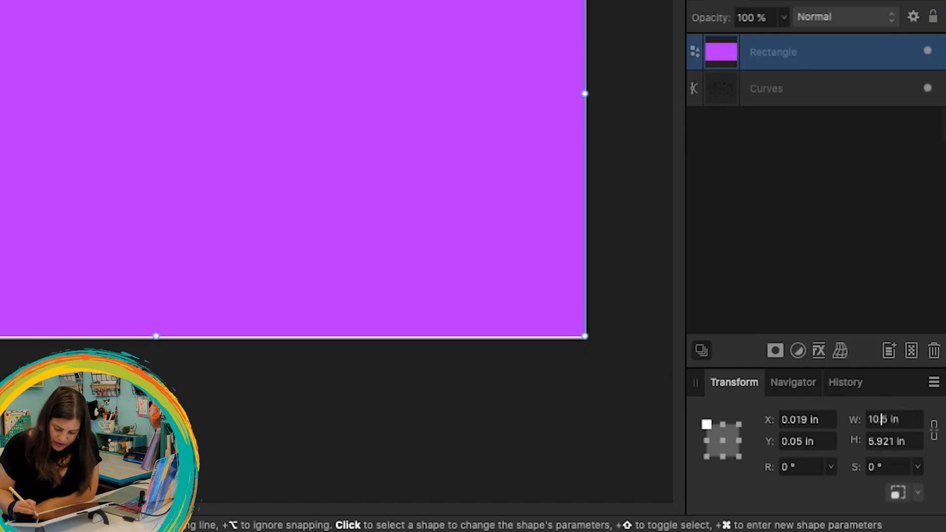
pyautogui.press('Tab')
pyautogui.write('6')
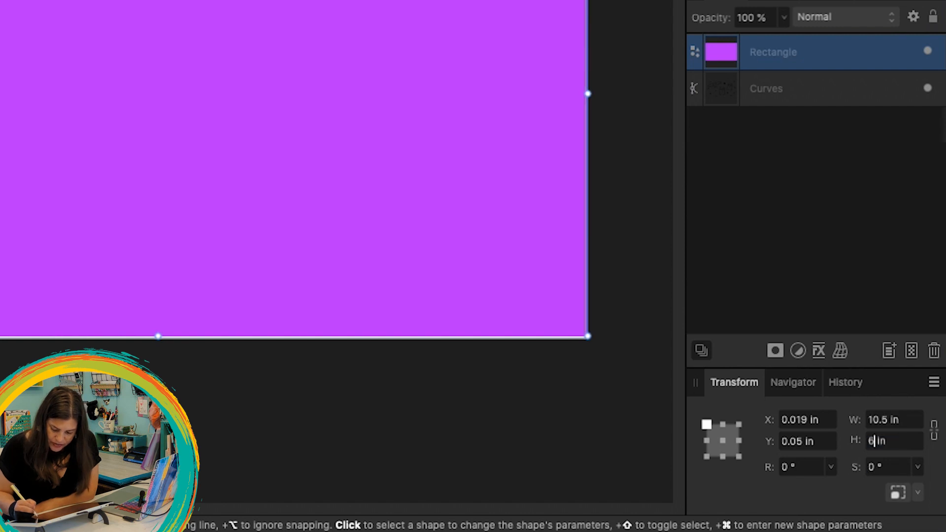
pyautogui.press('Return')
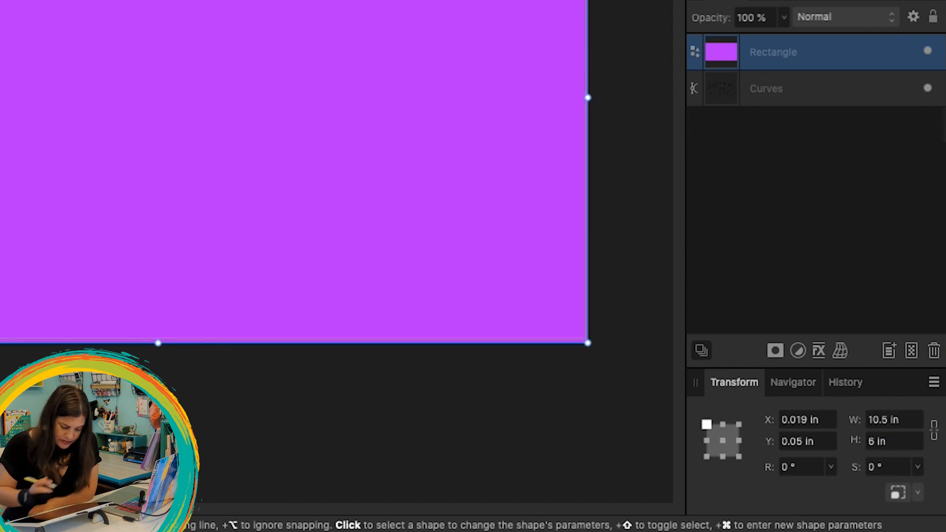
# Position the rectangle at the page origin by setting X and Y to 0 in
pyautogui.click(799, 423)
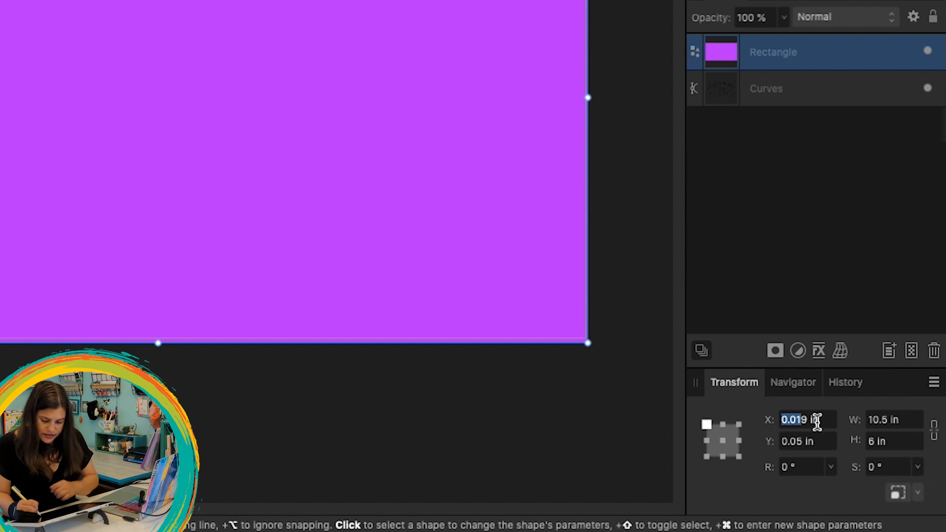
pyautogui.write('0')
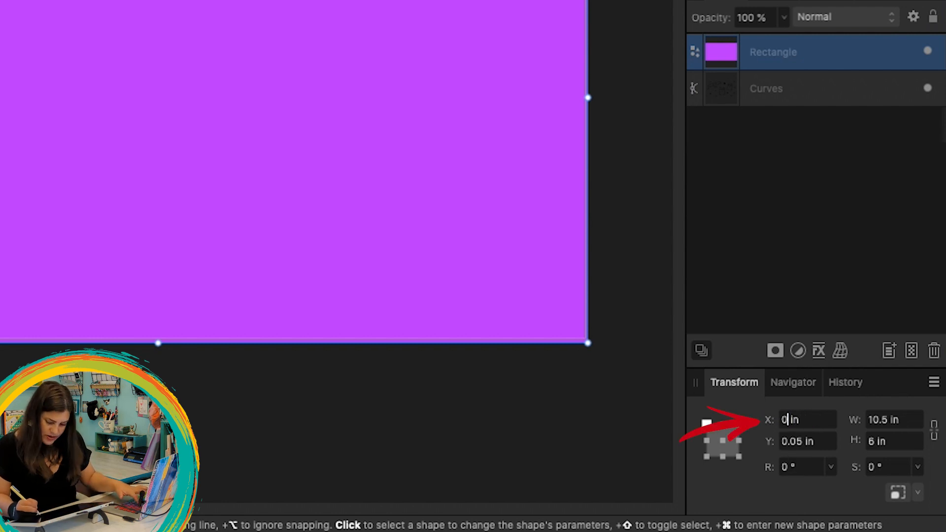
pyautogui.press('Tab')
pyautogui.write('0')
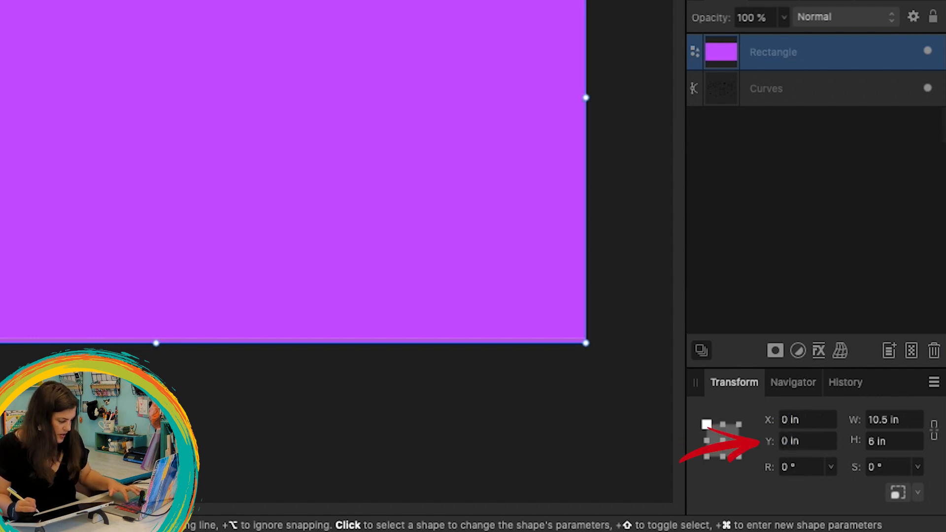
pyautogui.press('Return')
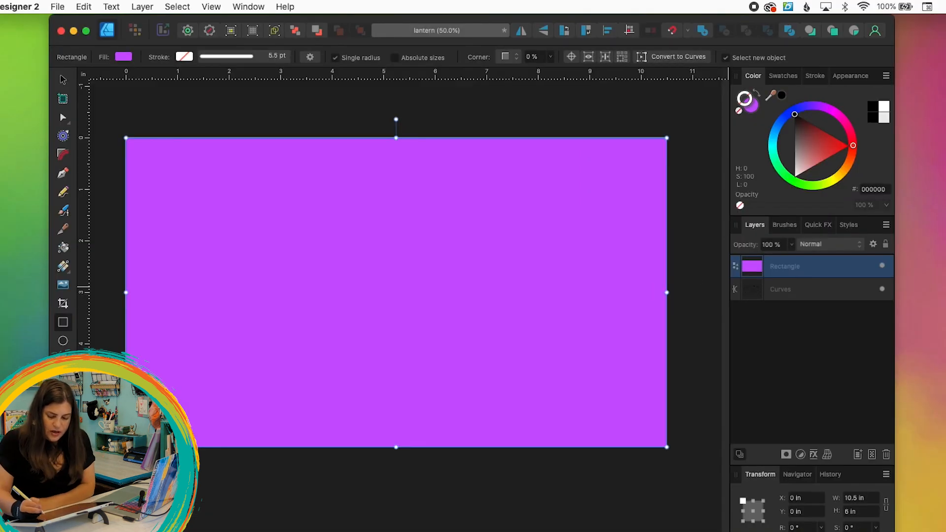
# Move the rectangle beneath the merged curves and cut the curves out of it with boolean Subtract
pyautogui.moveTo(785, 266); pyautogui.dragTo(785, 298)
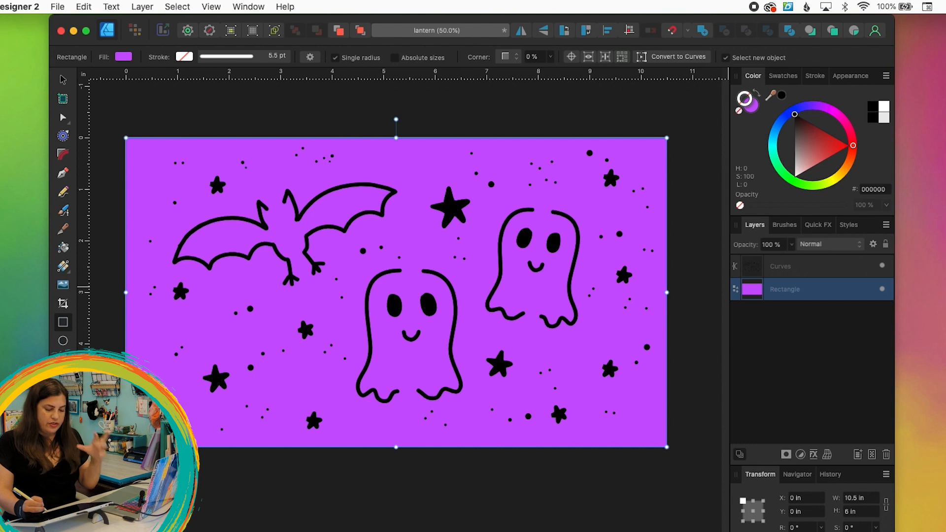
pyautogui.press('v')
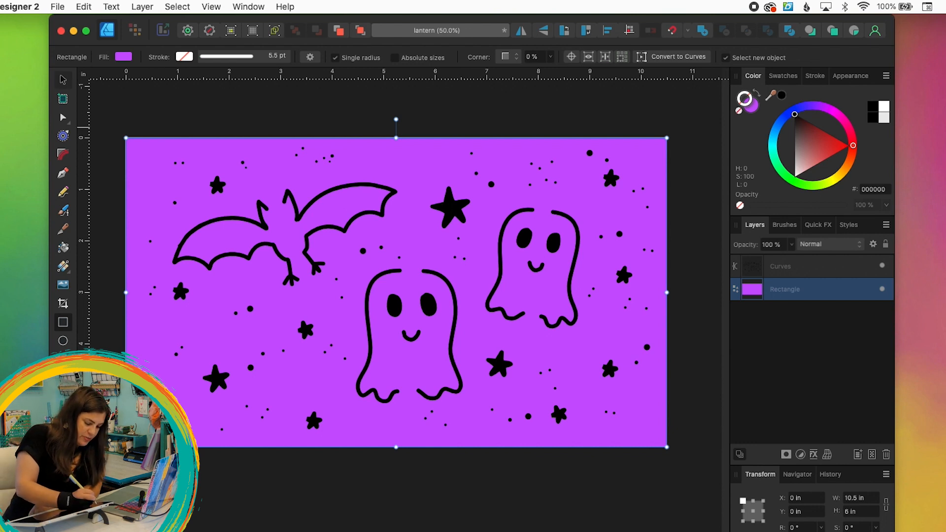
pyautogui.moveTo(104, 113); pyautogui.dragTo(668, 472)
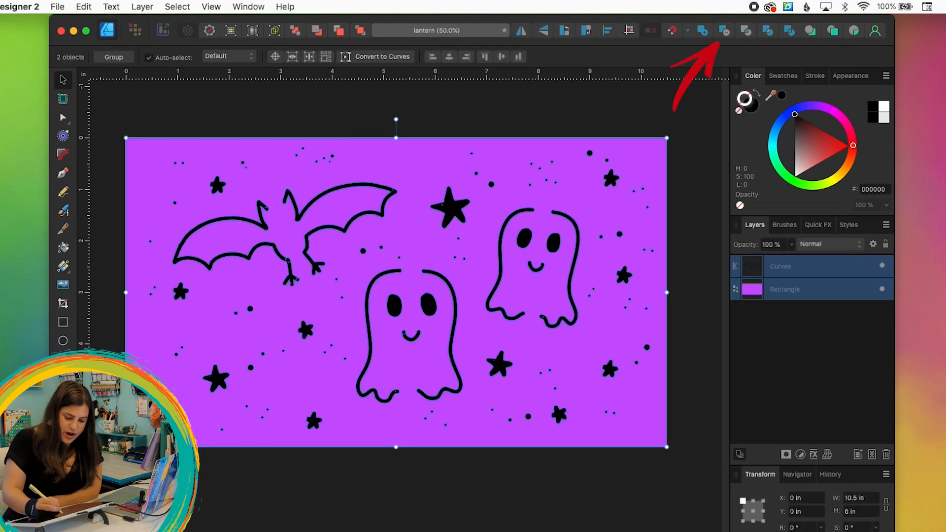
pyautogui.click(723, 31)
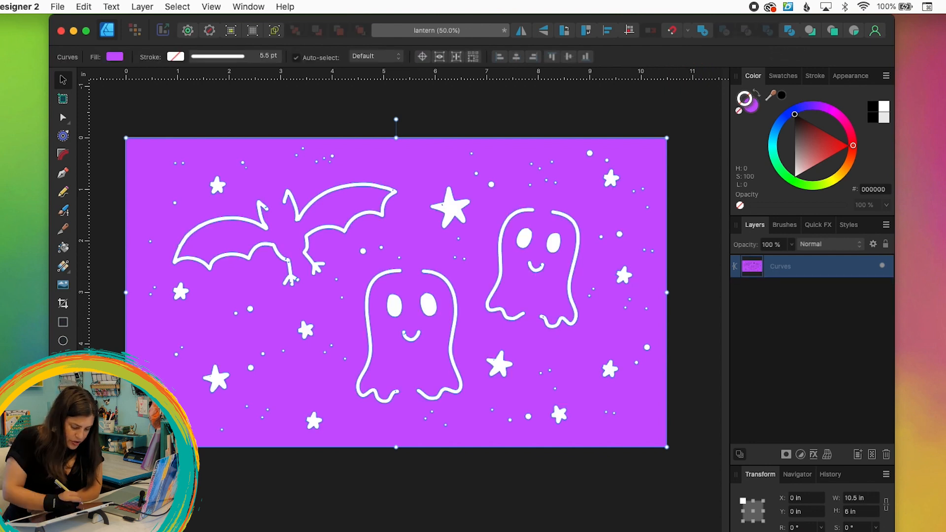
# Delete the stray nodes inside the left end of the lower ghost's smile using the Node tool
pyautogui.press('super+equal')
pyautogui.press('super+equal')
pyautogui.press('super+equal')
pyautogui.press('super+equal')
pyautogui.press('super+equal')
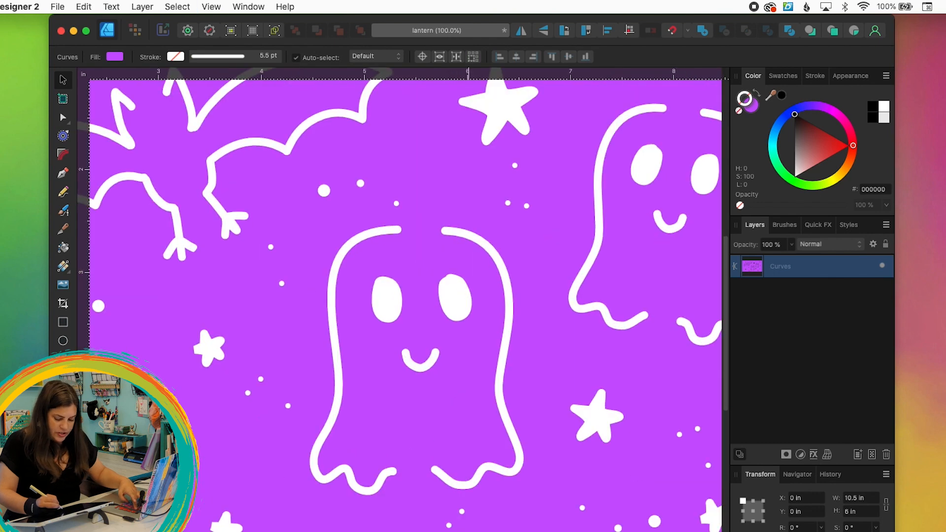
pyautogui.moveTo(427, 468); pyautogui.dragTo(457, 373)
pyautogui.press('super+equal')
pyautogui.press('super+equal')
pyautogui.press('super+equal')
pyautogui.press('super+equal')
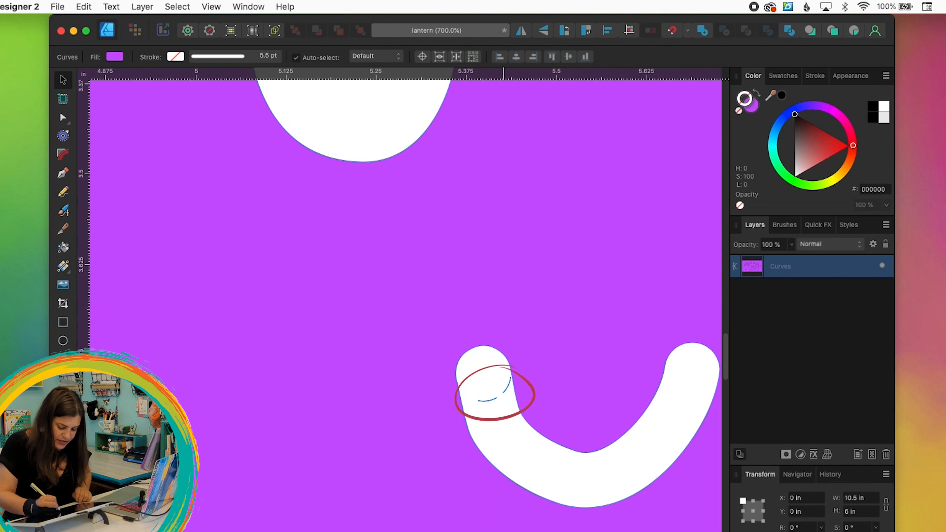
pyautogui.press('a')
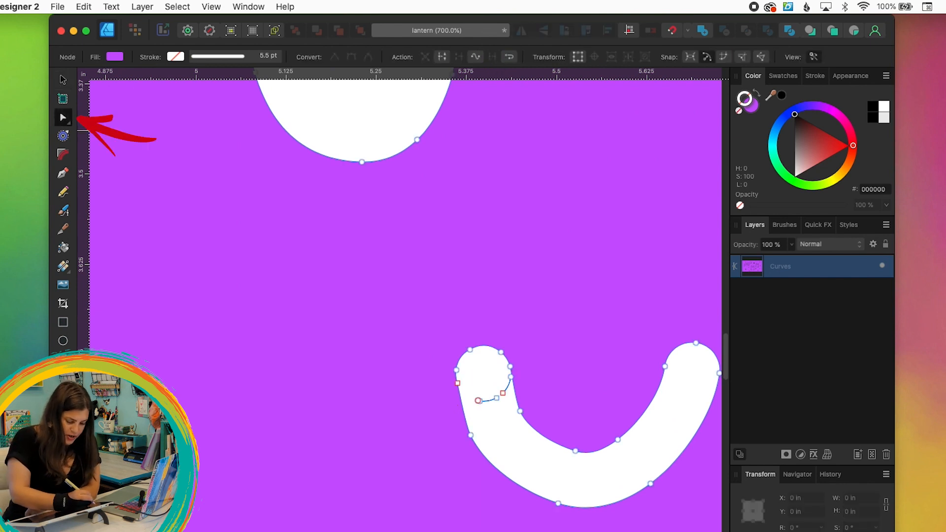
pyautogui.click(479, 401)
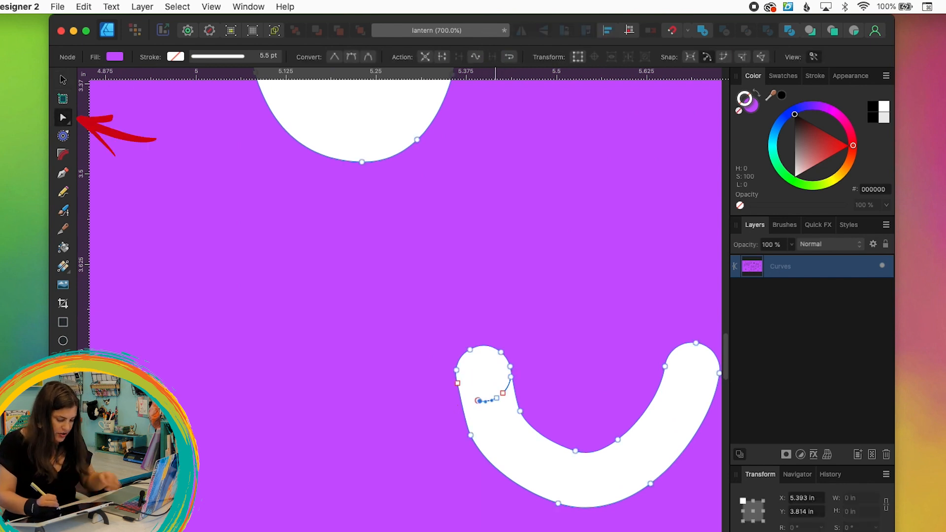
pyautogui.press('Delete')
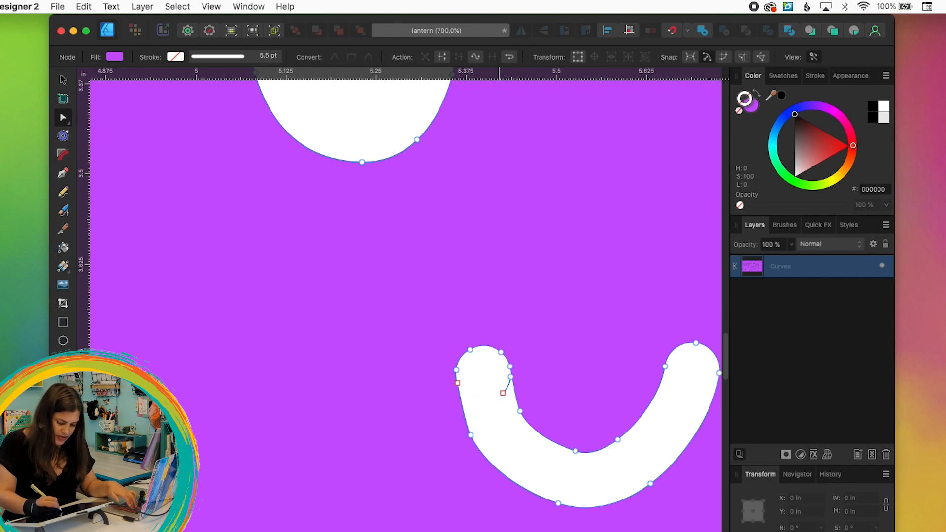
# Delete the two uneven nodes on the upper left of the lower ghost's right eye and smooth its outline
pyautogui.moveTo(421, 84); pyautogui.dragTo(489, 438)
pyautogui.moveTo(337, 241); pyautogui.dragTo(332, 270)
pyautogui.moveTo(388, 211); pyautogui.dragTo(382, 217)
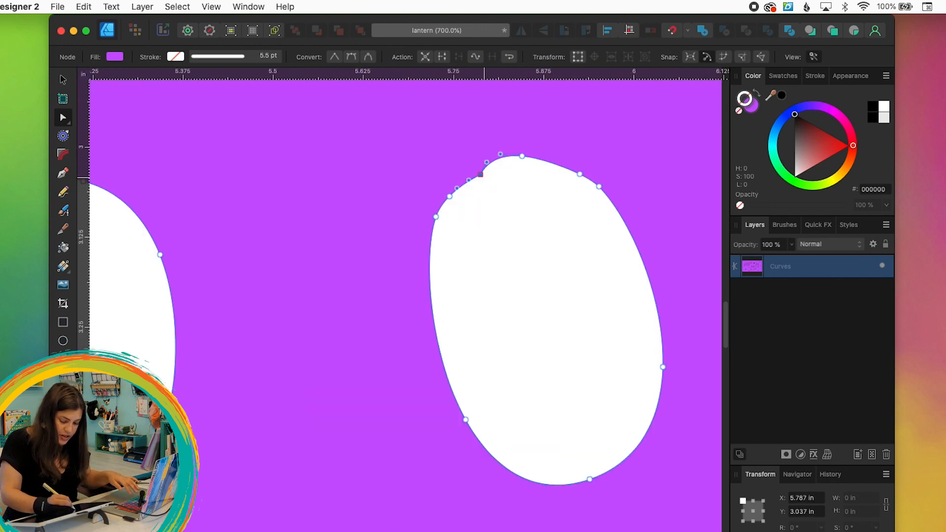
pyautogui.press('Delete')
pyautogui.click(449, 196)
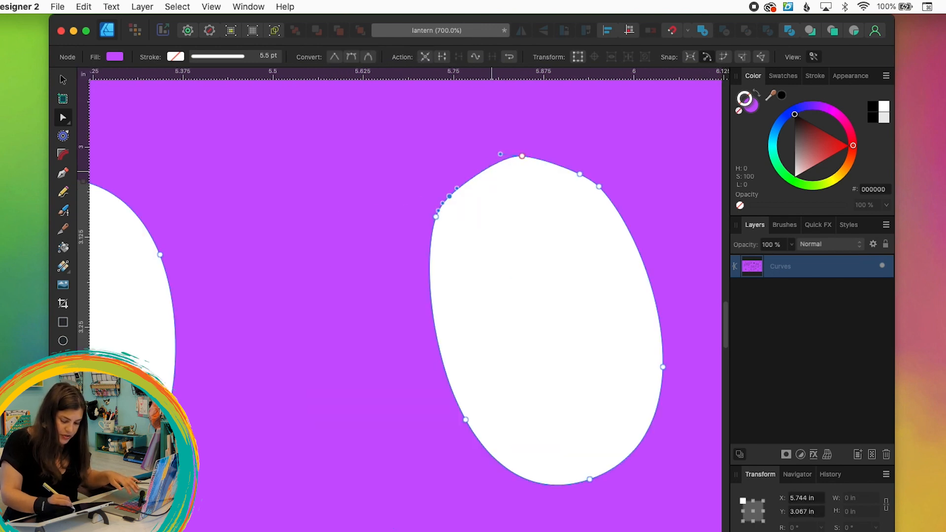
pyautogui.press('Delete')
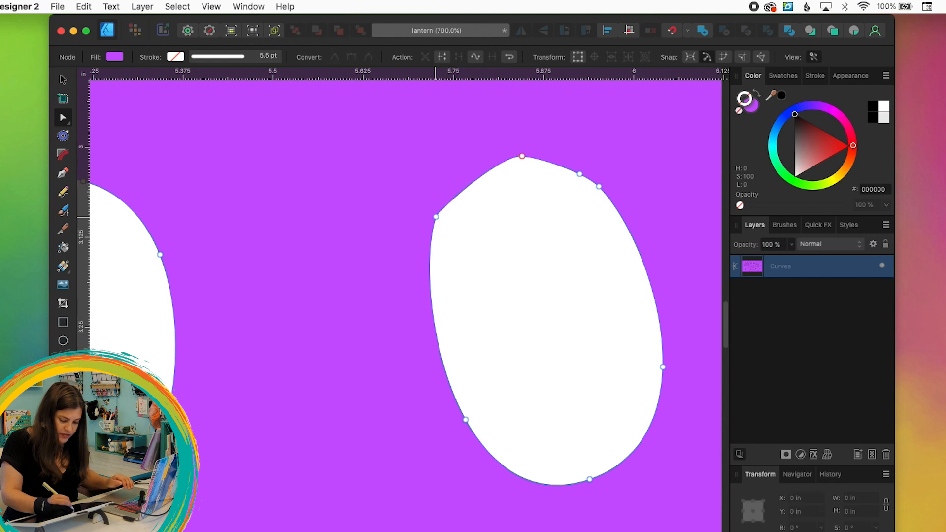
pyautogui.click(436, 216)
pyautogui.moveTo(438, 210); pyautogui.dragTo(452, 162)
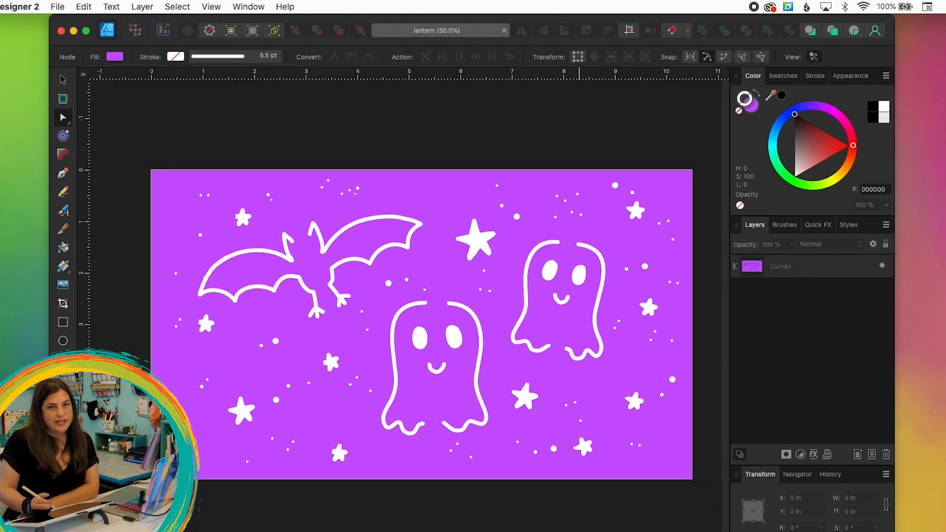
# Save the document and set up an export in SVG format with the SVG (for export) preset
pyautogui.press('super+s')
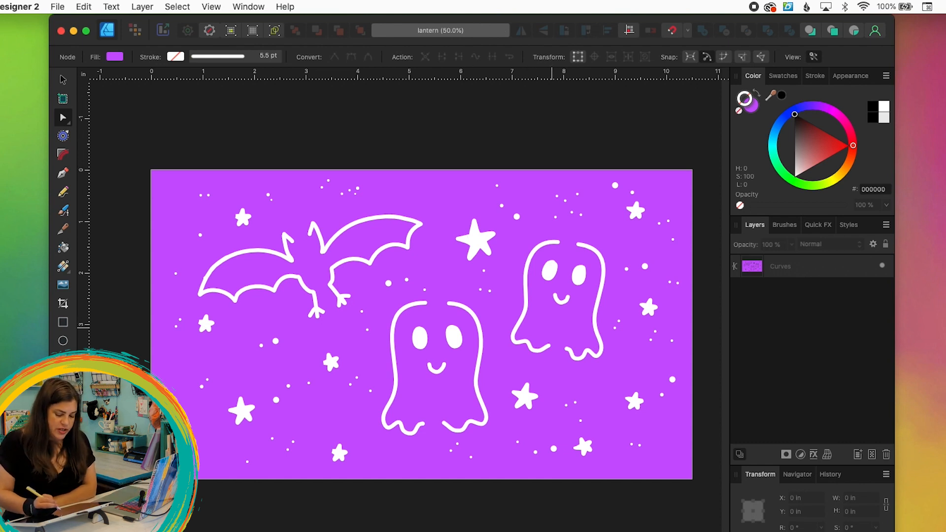
pyautogui.click(58, 6)
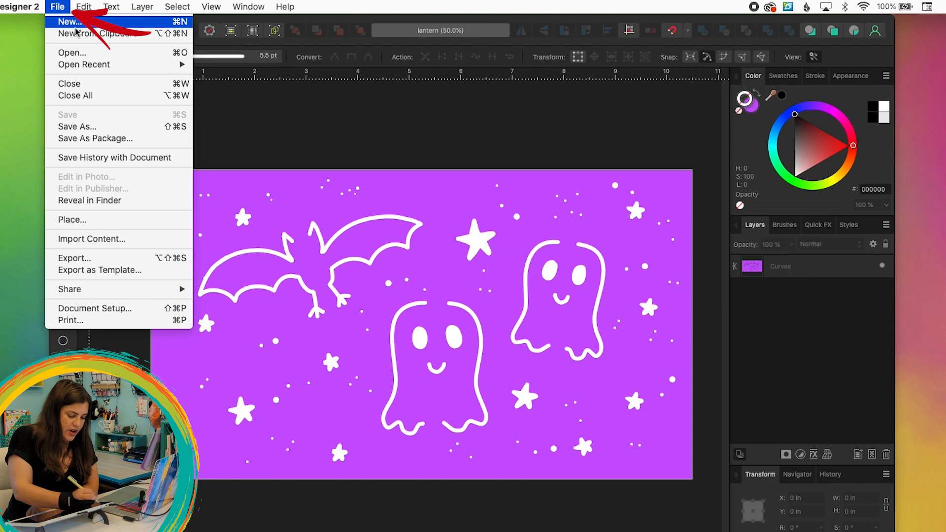
pyautogui.click(143, 258)
pyautogui.click(554, 102)
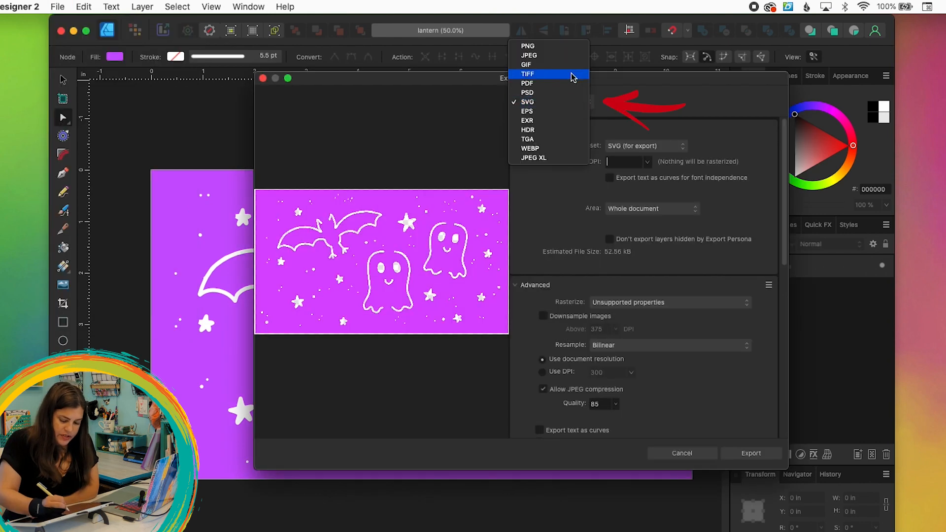
pyautogui.click(567, 101)
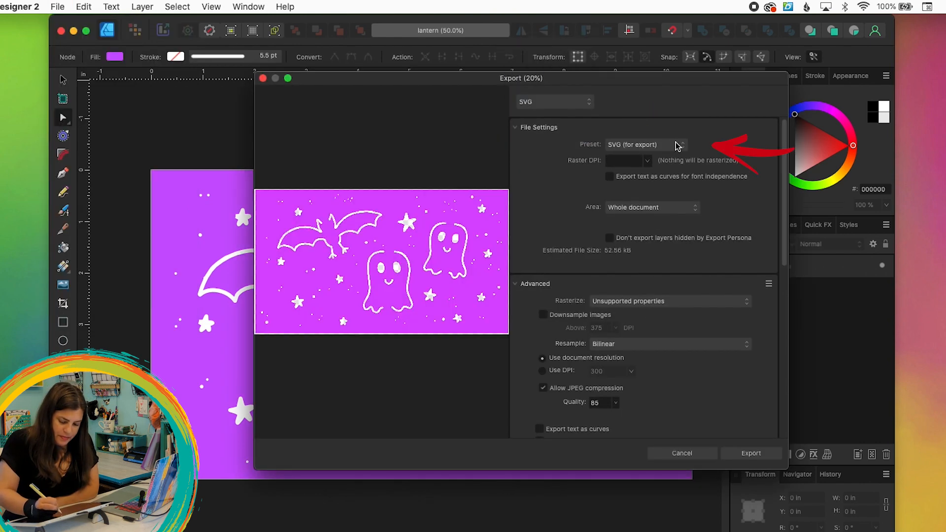
pyautogui.click(655, 145)
pyautogui.click(662, 145)
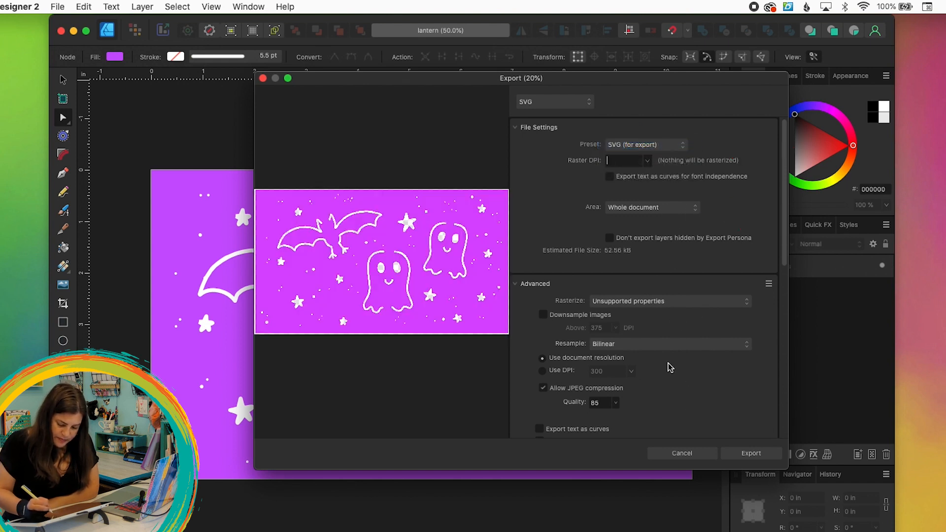
# Set the SVG export's advanced resolution to Use DPI with a value of 72
pyautogui.click(530, 285)
pyautogui.click(539, 287)
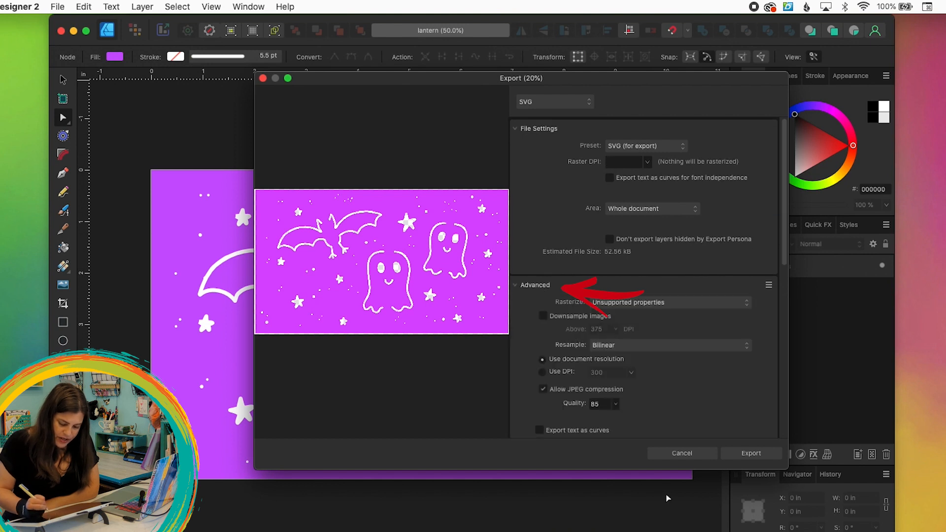
pyautogui.scroll(-5, 732, 367)
pyautogui.click(543, 204)
pyautogui.doubleClick(606, 204)
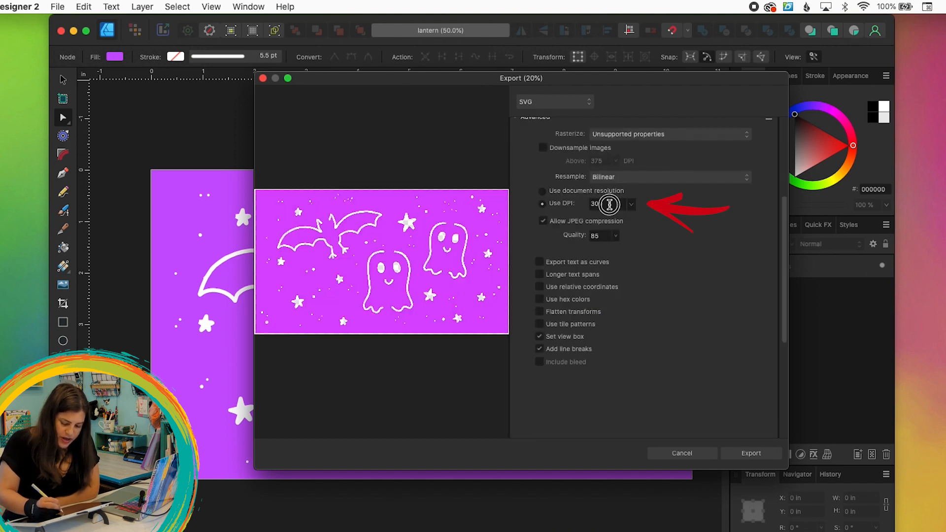
pyautogui.write('72')
pyautogui.press('Return')
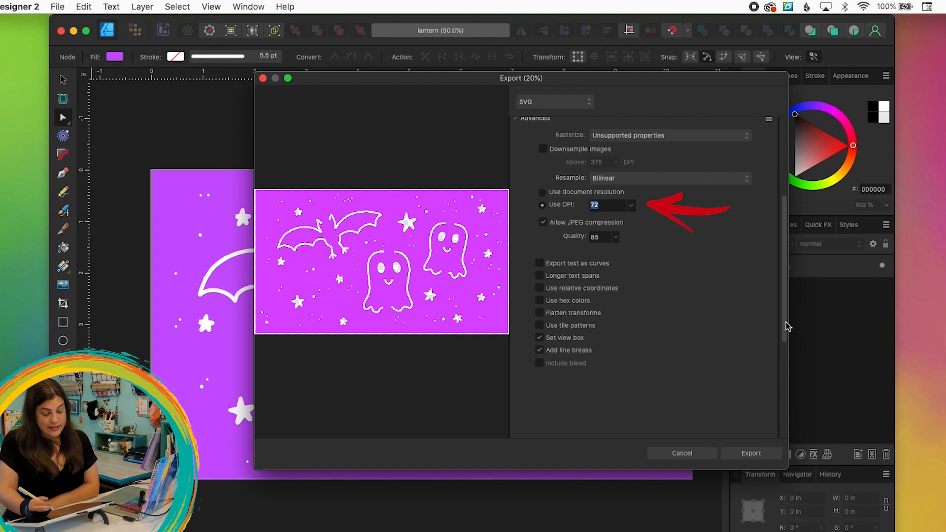
# Turn off Set view box and export the design as lantern.svg in the Back to School folder
pyautogui.click(539, 339)
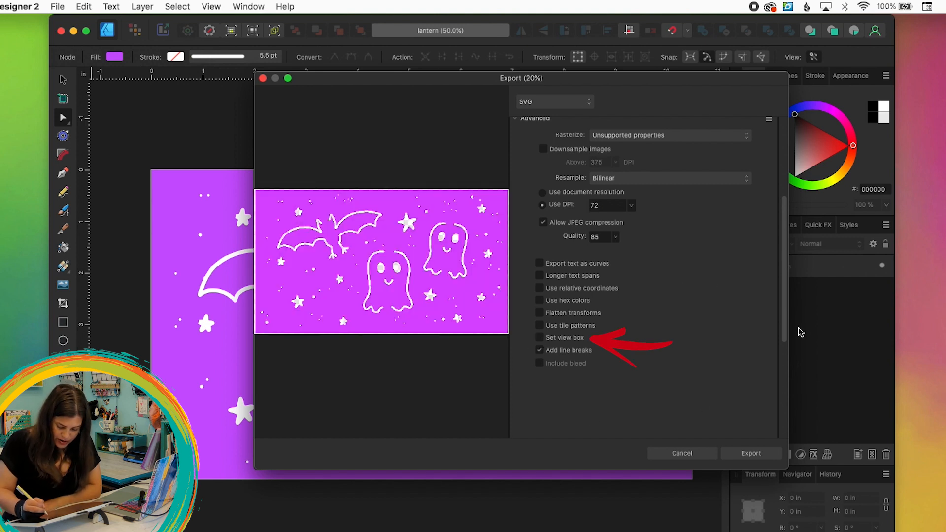
pyautogui.scroll(-1, 785, 332)
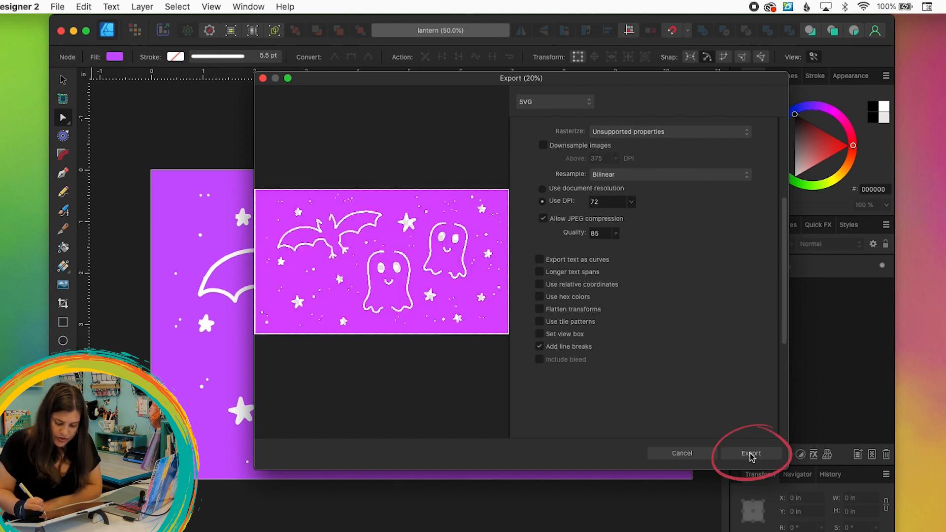
pyautogui.click(751, 453)
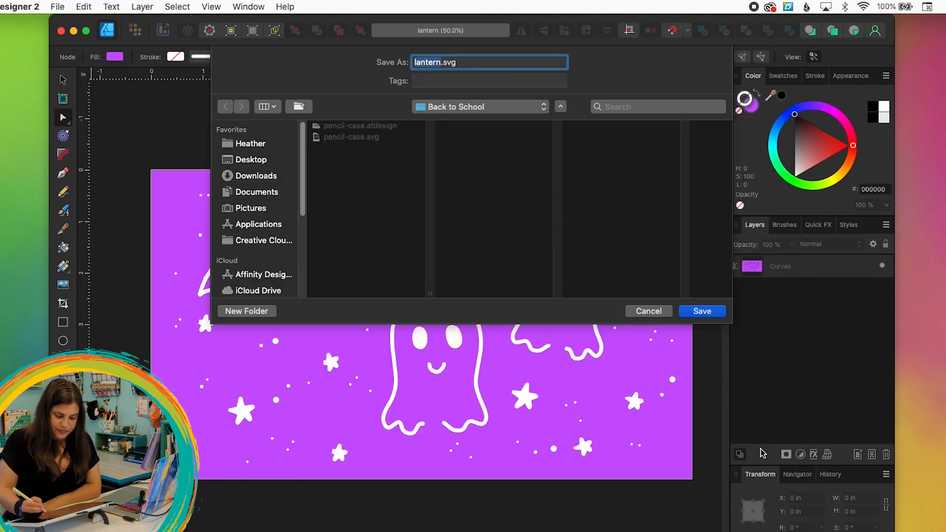
pyautogui.click(707, 312)
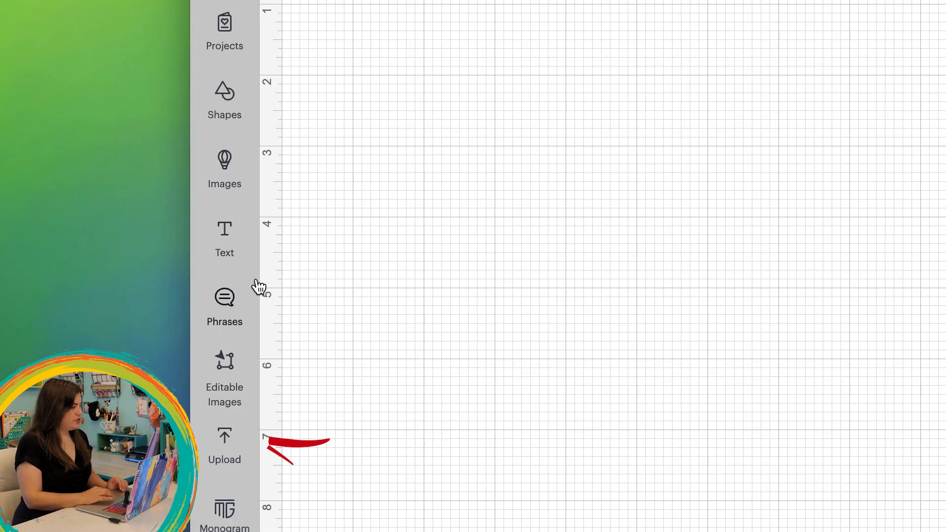
# Switch to Cricut Design Space and upload lantern.svg as a cut image named lantern
pyautogui.click(224, 438)
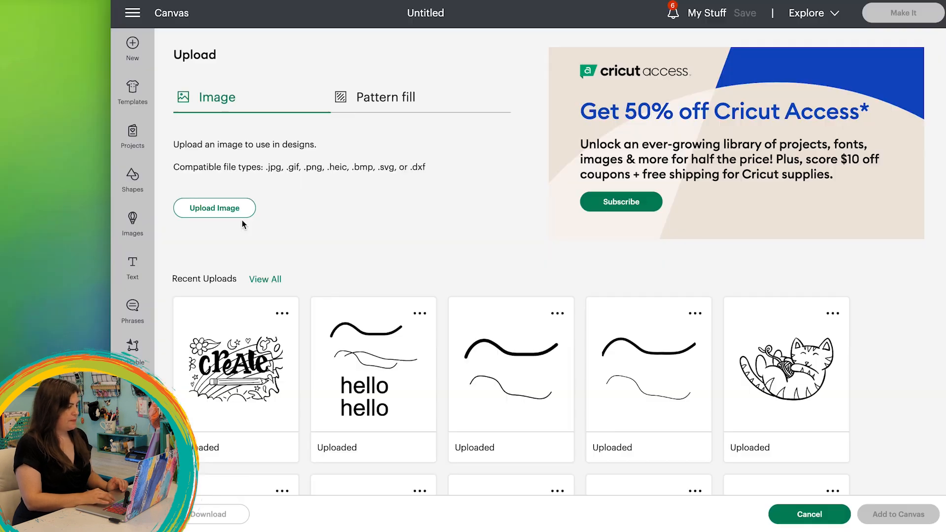
pyautogui.click(377, 152)
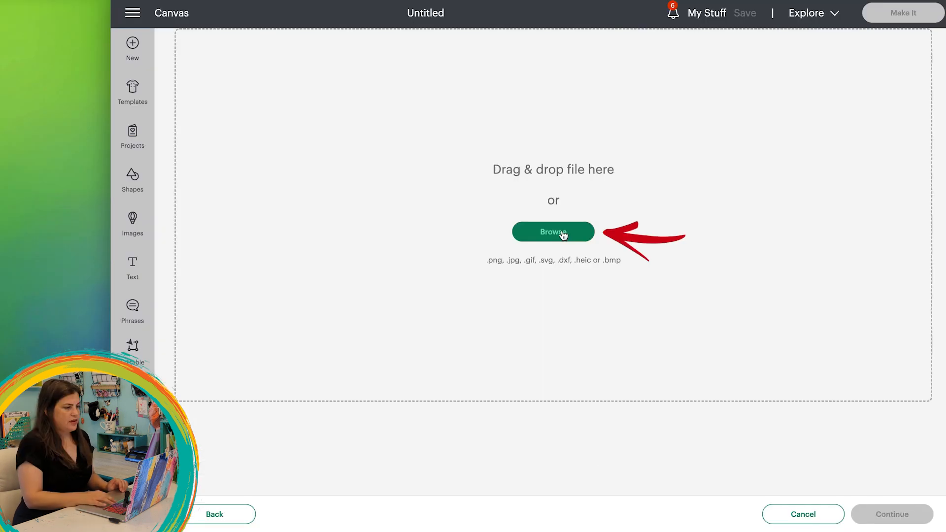
pyautogui.click(553, 231)
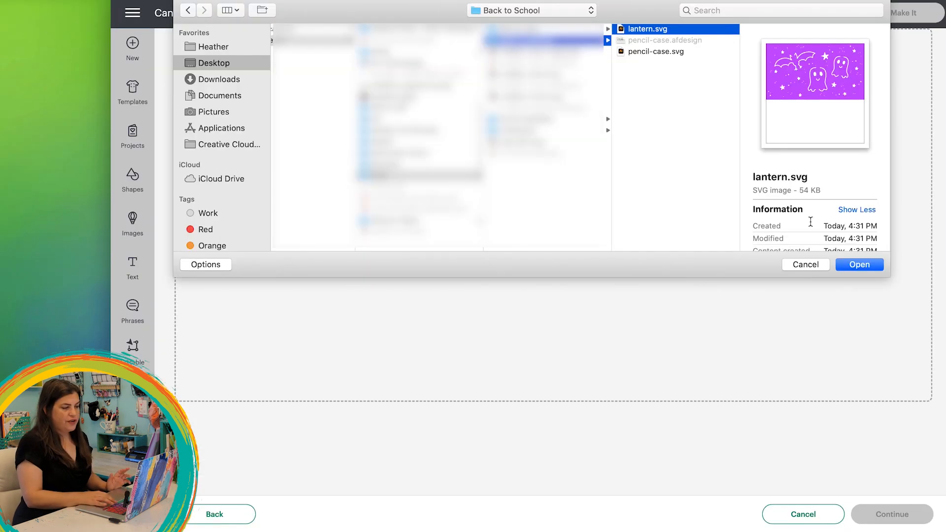
pyautogui.click(857, 265)
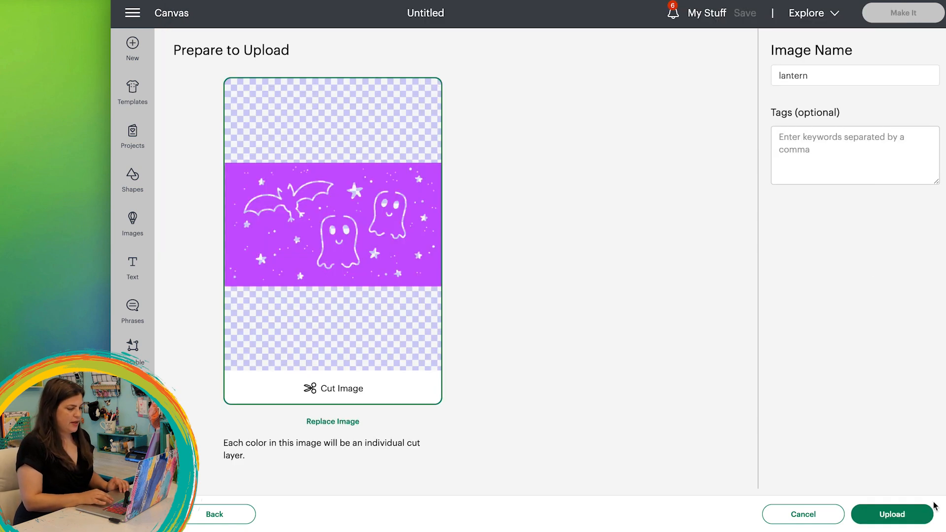
pyautogui.click(902, 518)
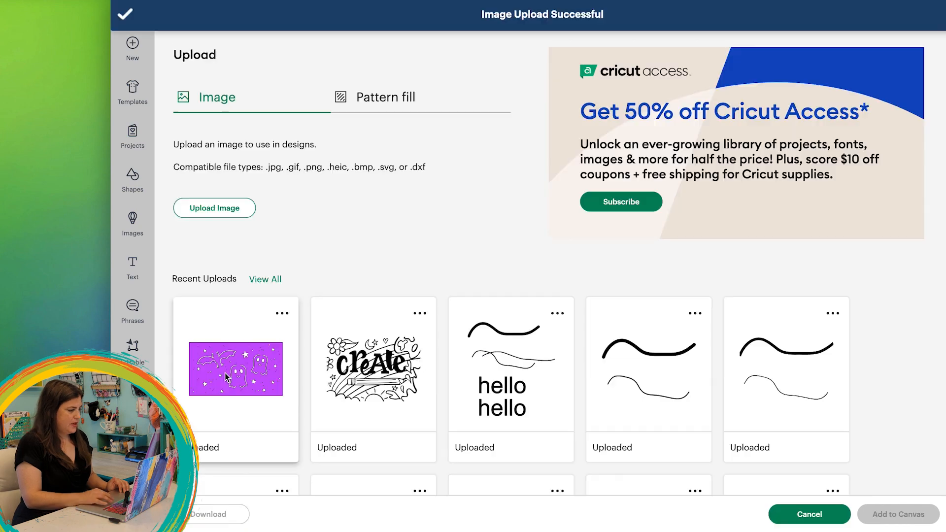
# Add the uploaded lantern image to the canvas and proceed with Make It
pyautogui.click(240, 364)
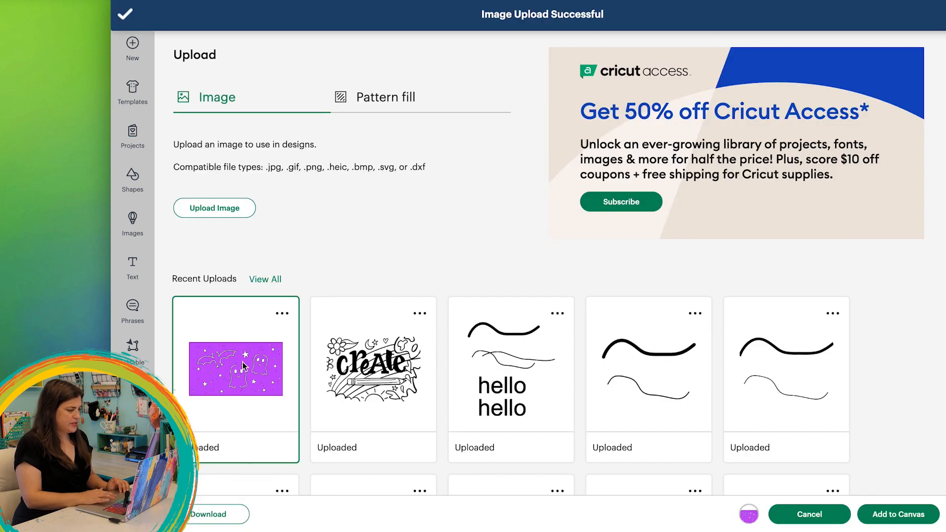
pyautogui.click(897, 516)
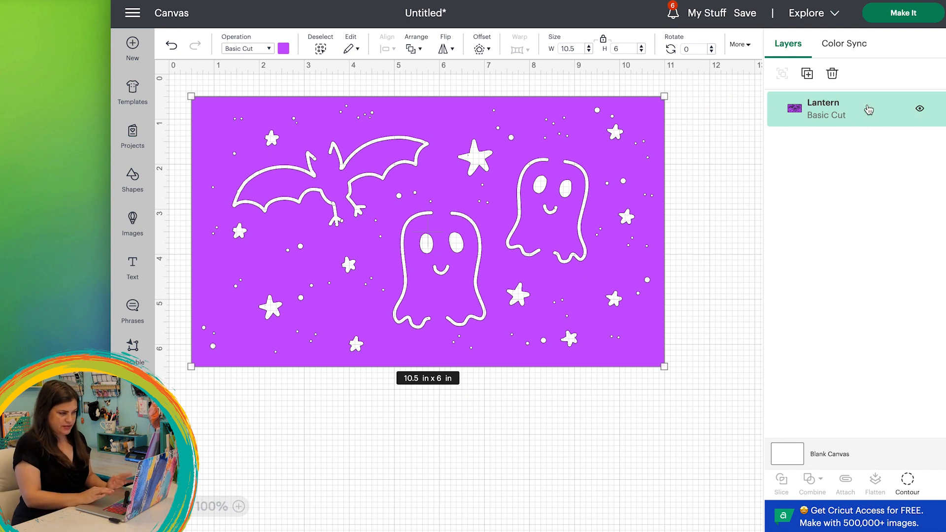
pyautogui.click(914, 13)
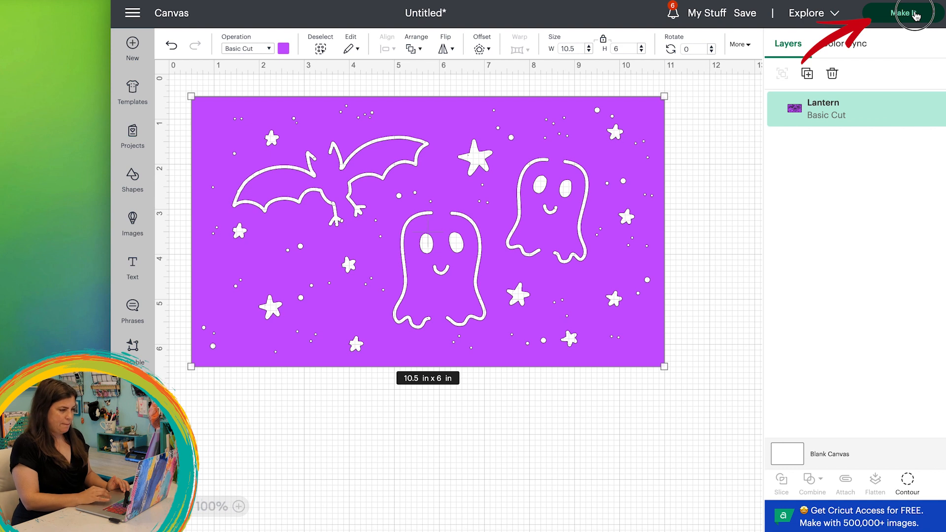